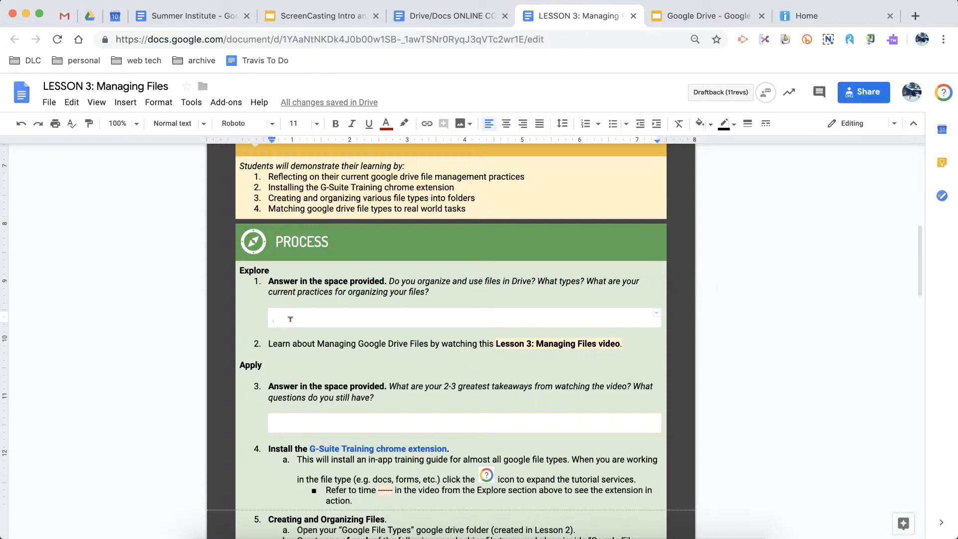
- Review tasks 1 to 5 of the Process section in the Lesson 3 document, including the answer spaces and screenshot placeholder
click(322, 337)
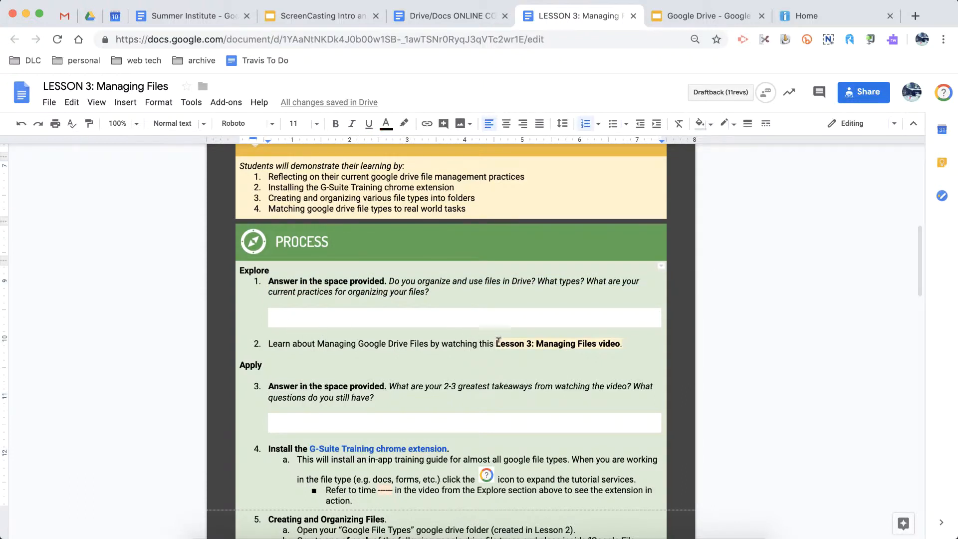
drag(496, 343, 621, 345)
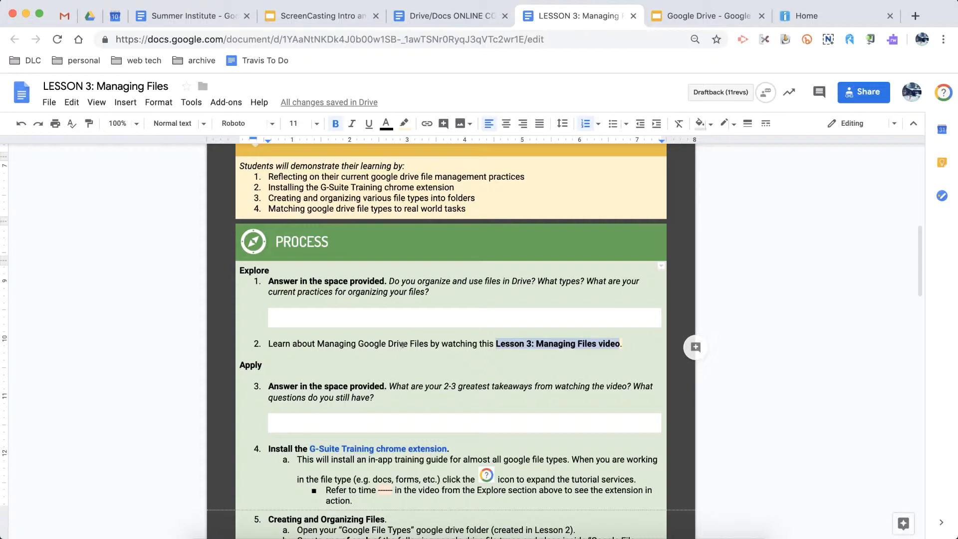
scroll(402, 344, down, 3)
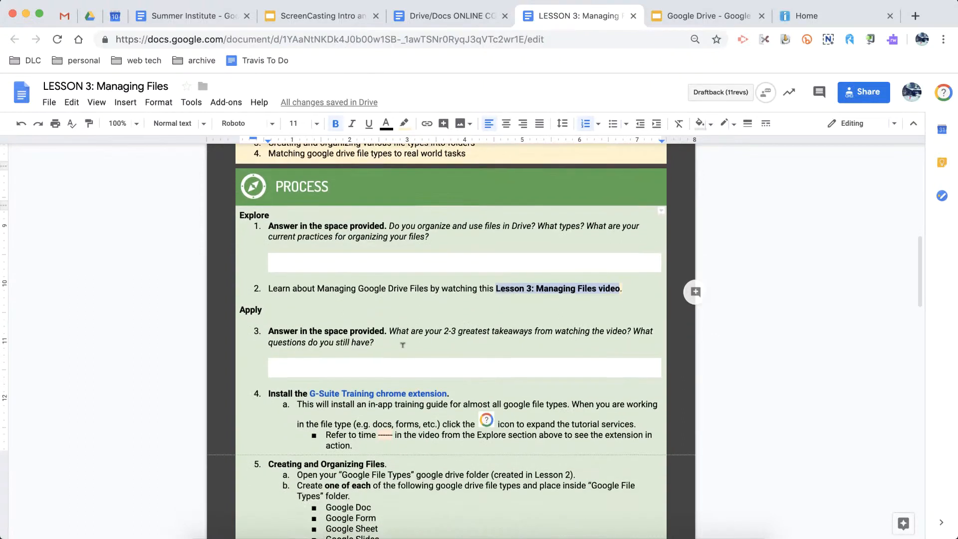
drag(269, 240, 319, 274)
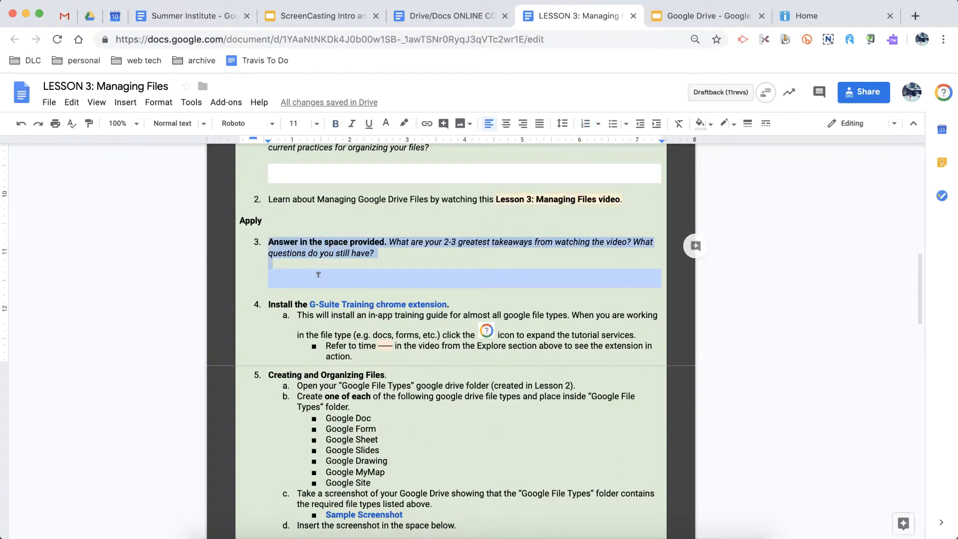
triple_click(287, 301)
click(282, 302)
scroll(282, 301, down, 2)
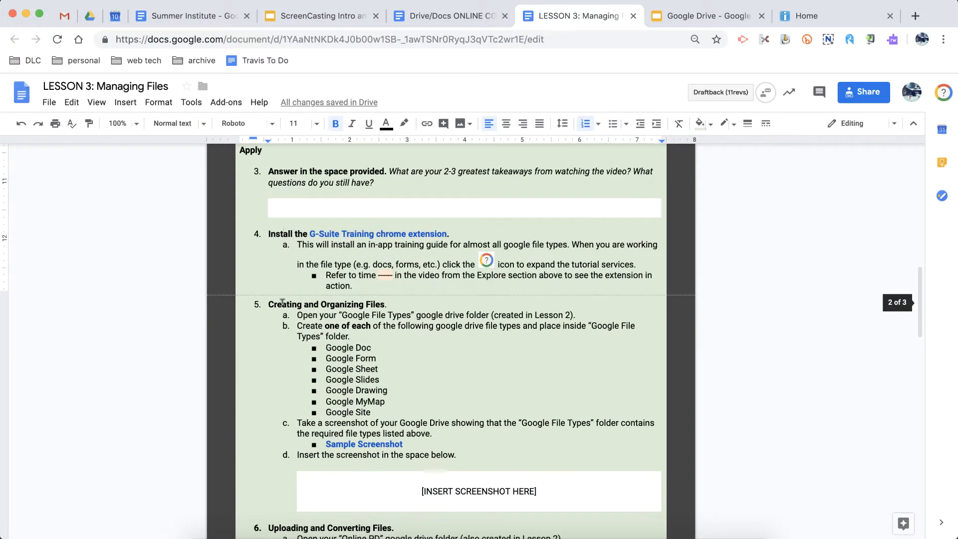
double_click(279, 302)
triple_click(279, 302)
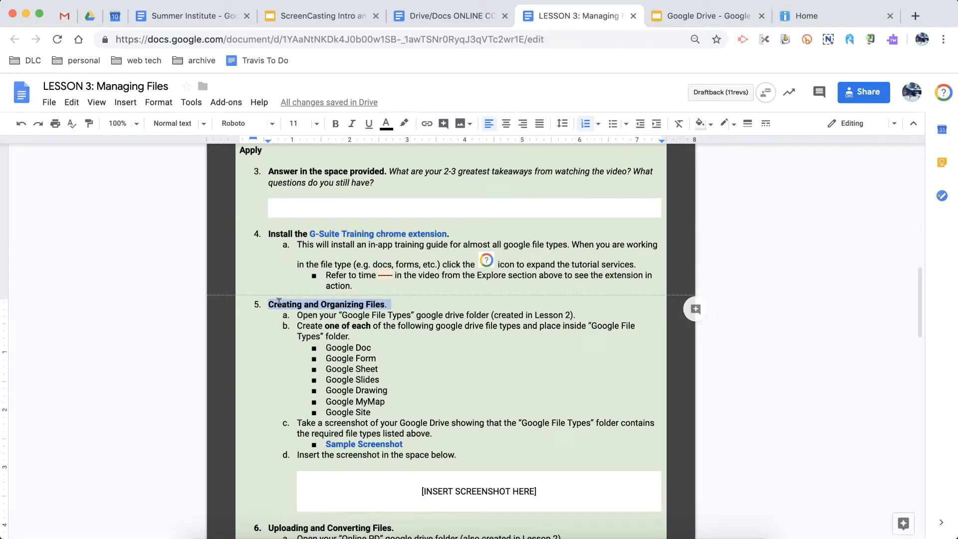
click(302, 301)
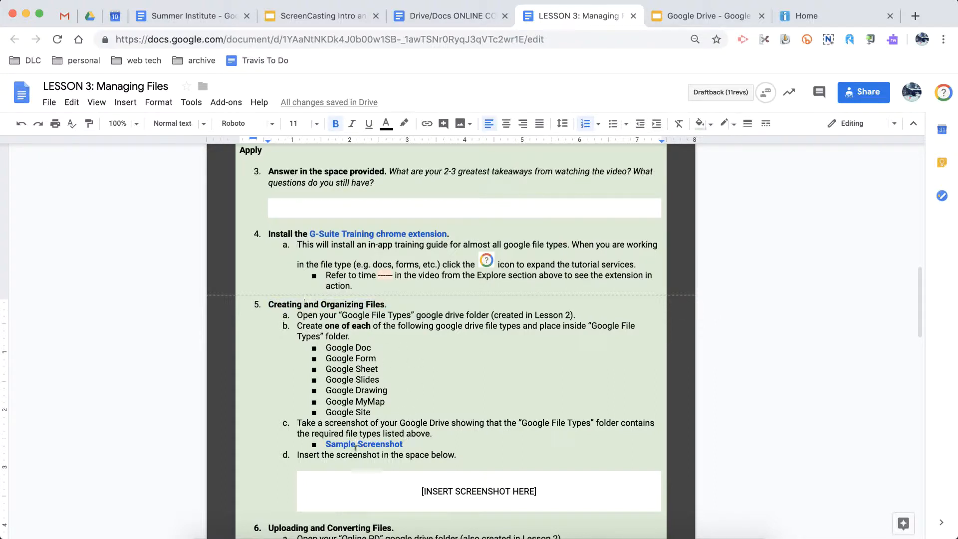
triple_click(413, 487)
click(401, 487)
scroll(399, 481, down, 6)
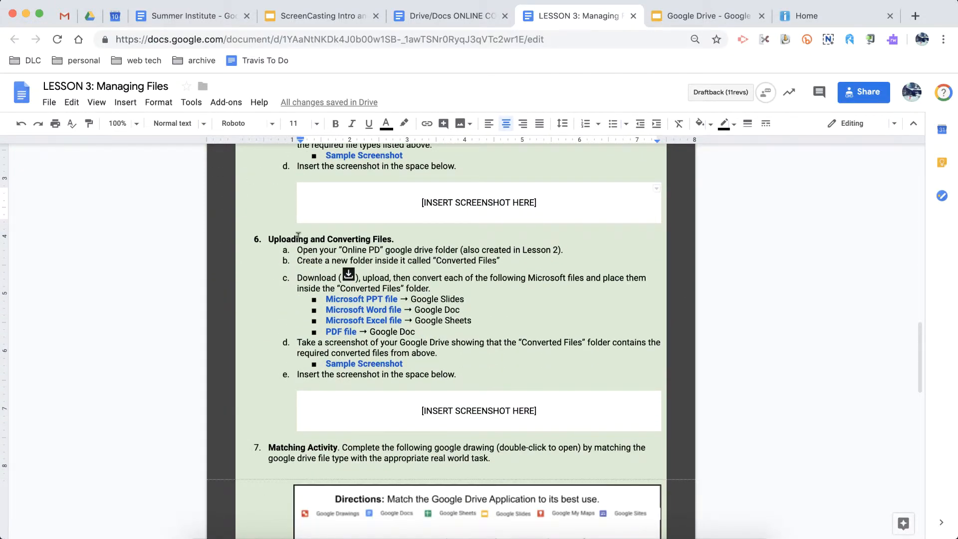
- Review the Uploading and Converting Files task, its screenshot space, and the Matching Activity instructions
triple_click(298, 239)
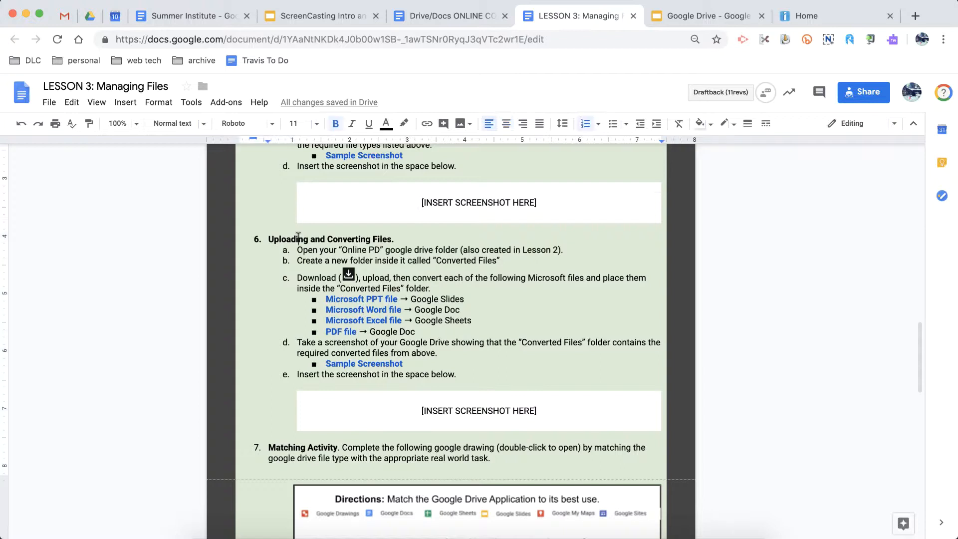
drag(296, 246, 459, 374)
click(422, 300)
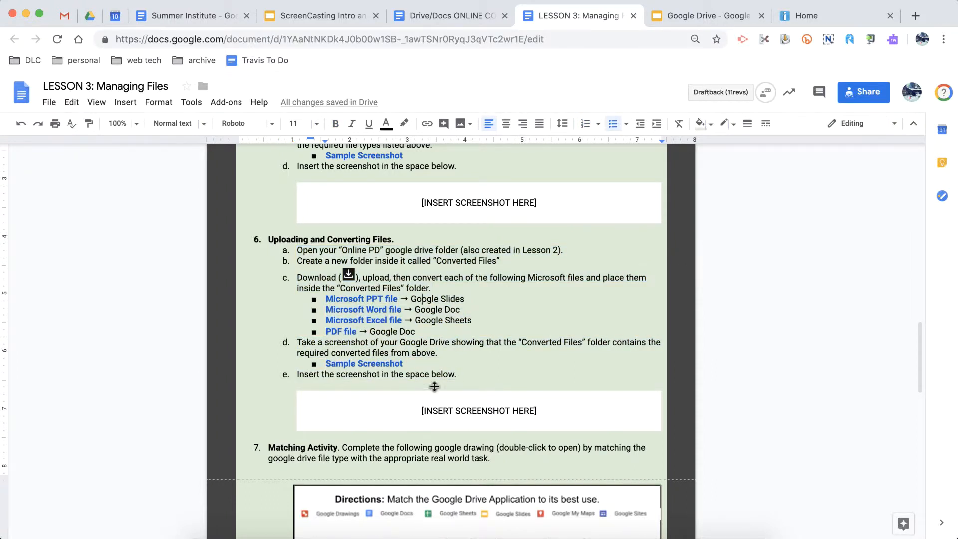
triple_click(430, 404)
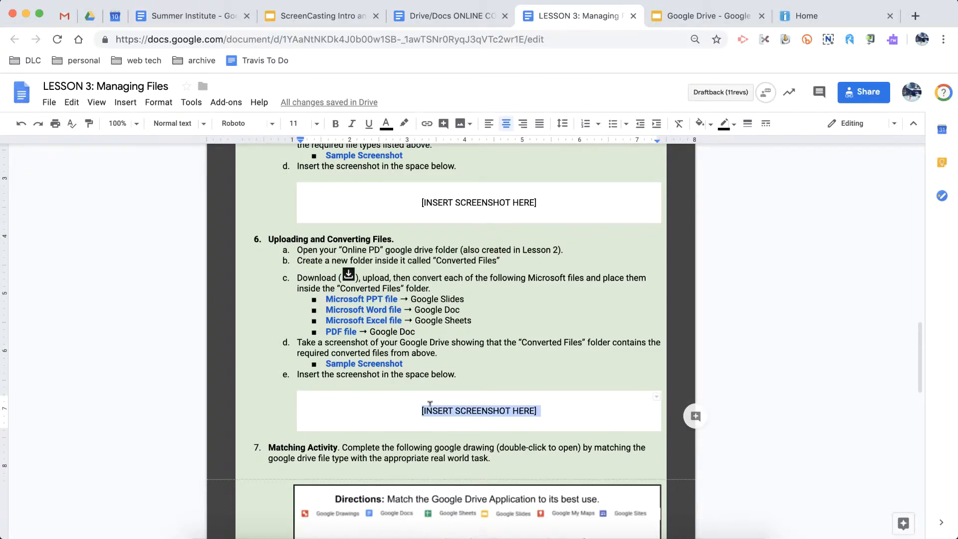
scroll(429, 405, down, 5)
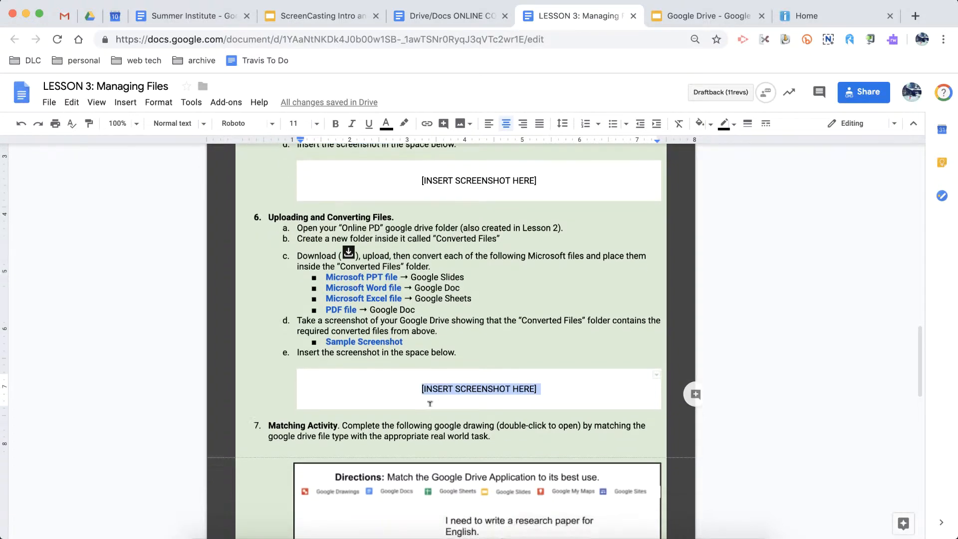
triple_click(318, 197)
click(318, 197)
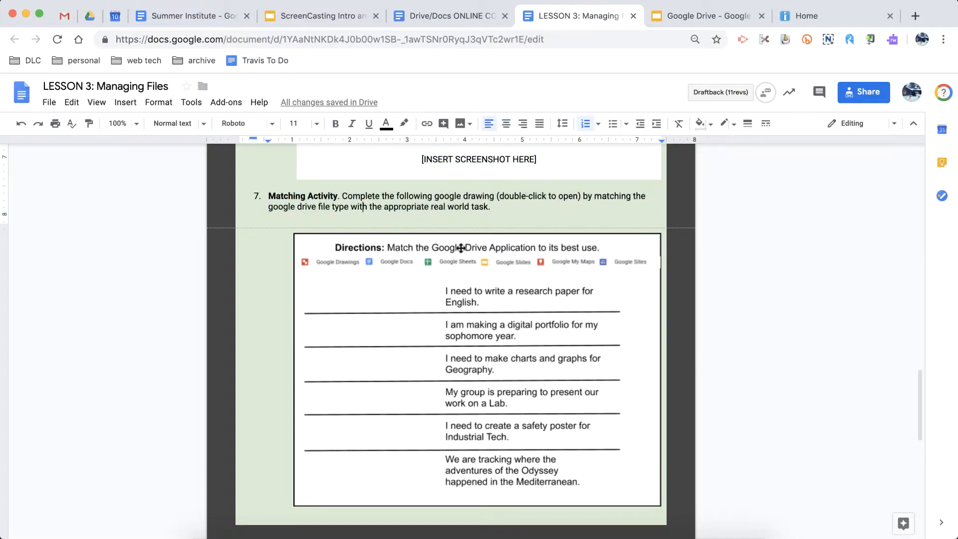
- Open the Matching Activity drawing, try moving the Google Sheets label into the answer area and back, then save and close the drawing
click(461, 248)
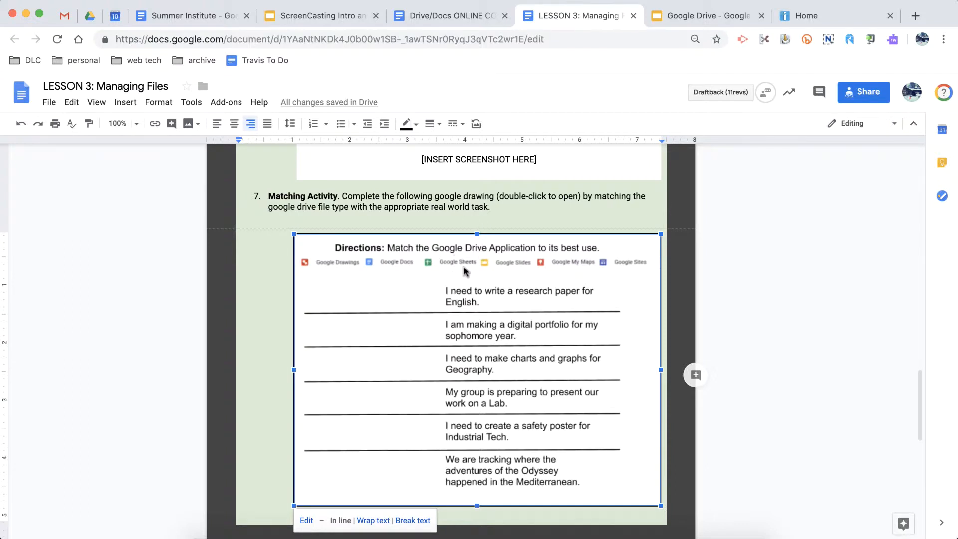
click(511, 186)
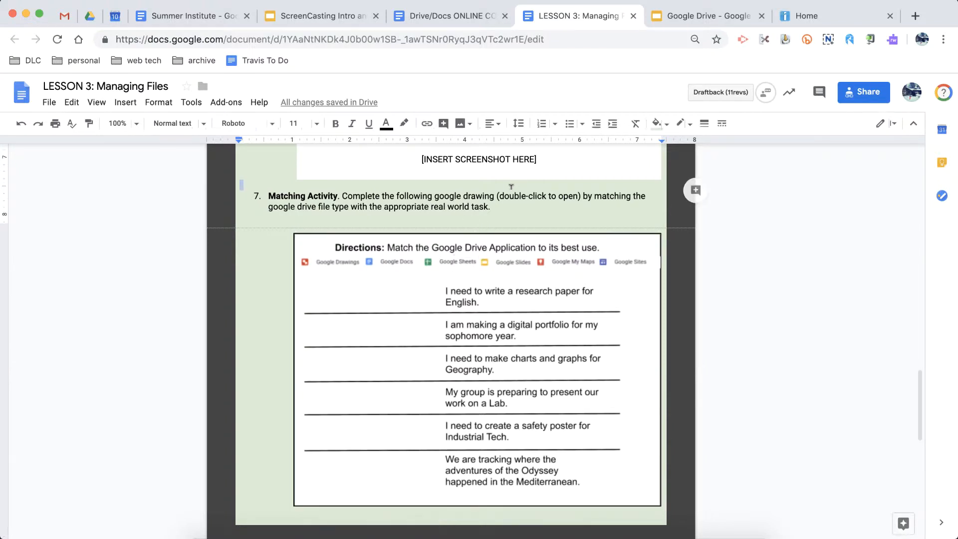
double_click(513, 197)
double_click(499, 286)
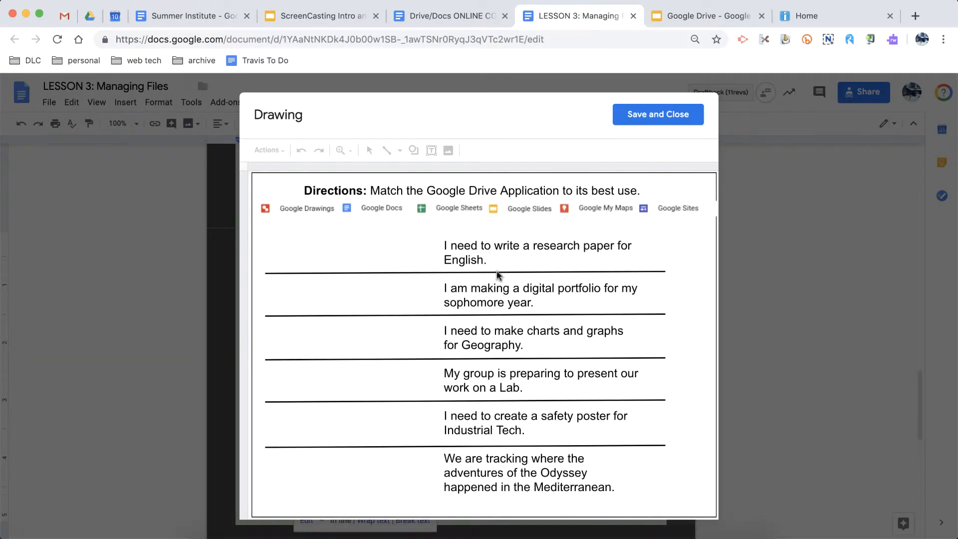
click(452, 205)
drag(444, 206, 358, 289)
drag(396, 260, 442, 205)
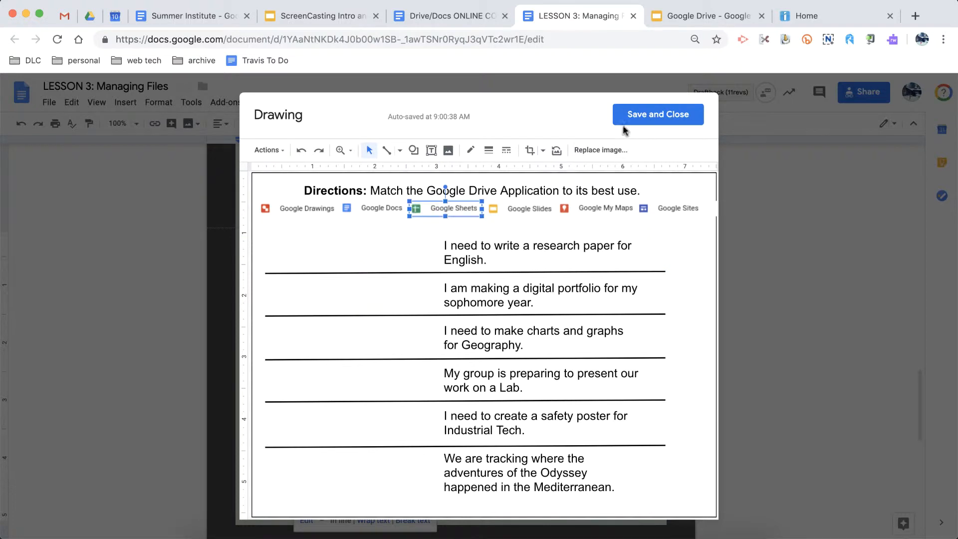
click(652, 117)
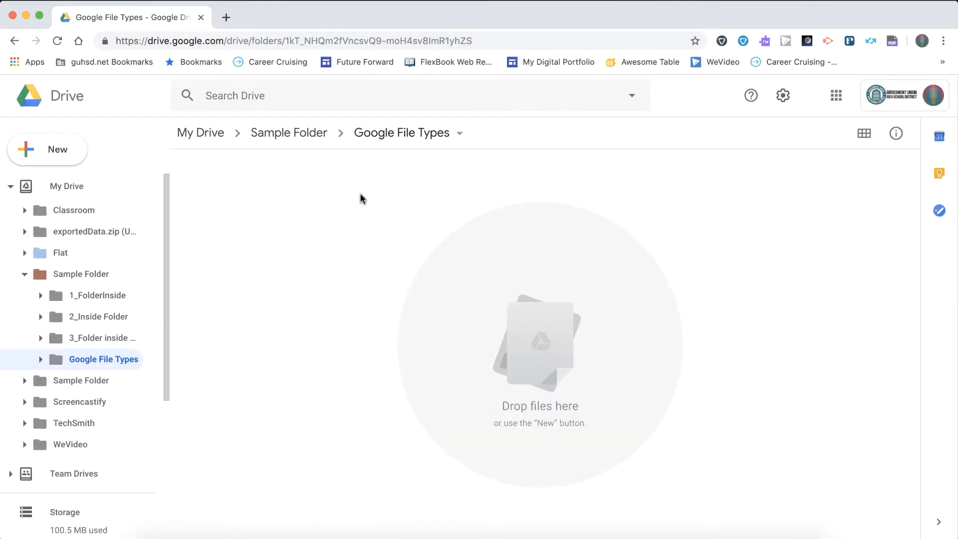
- In Google Drive, review the file types that can be created in the Google File Types folder
click(66, 160)
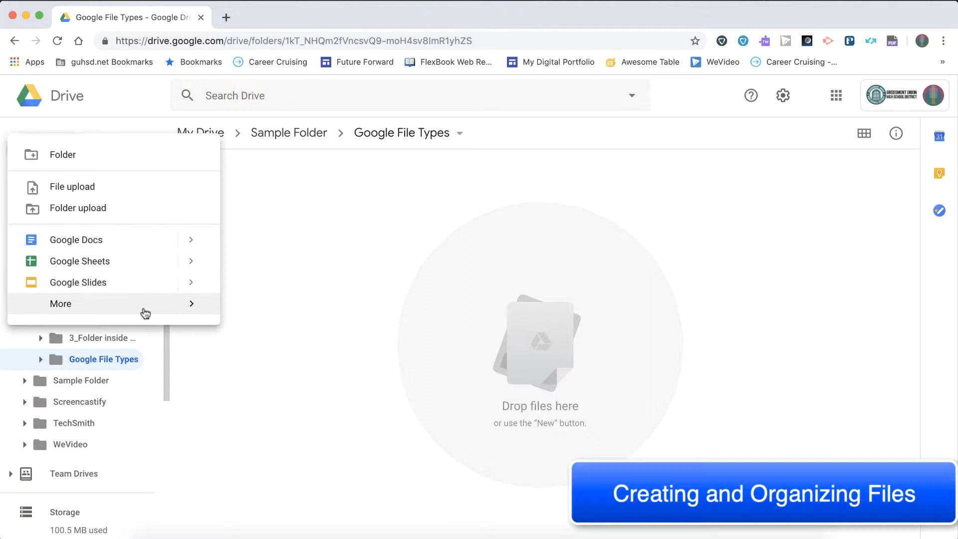
mouse_move(142, 310)
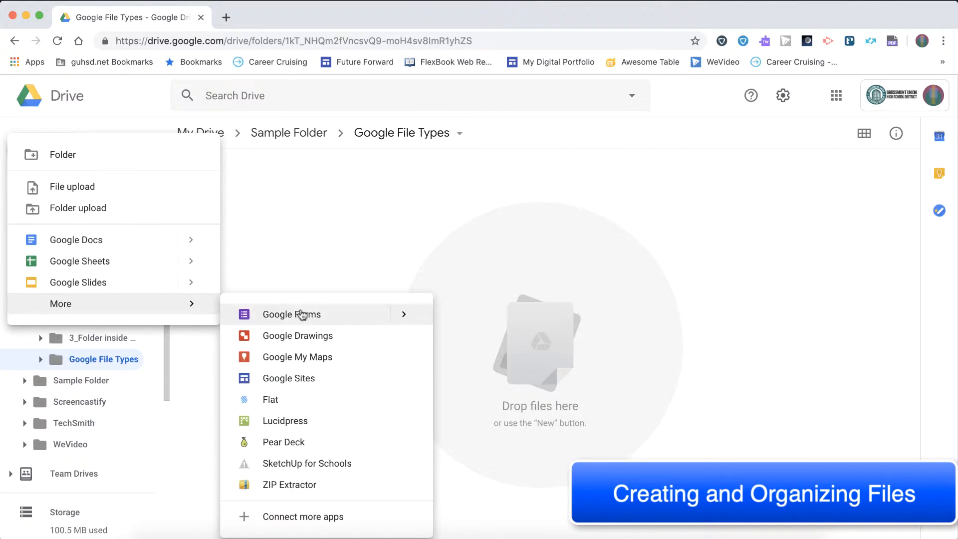
click(299, 232)
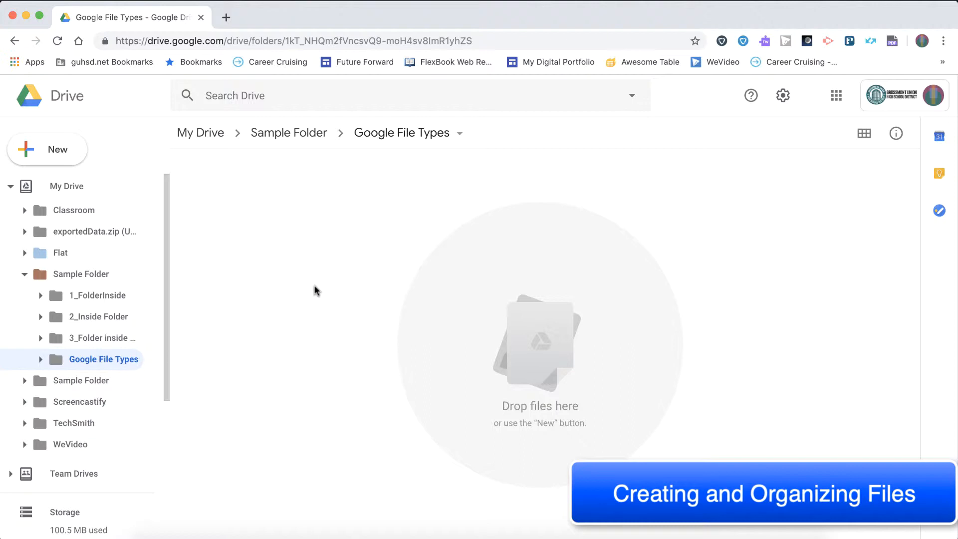
right_click(316, 291)
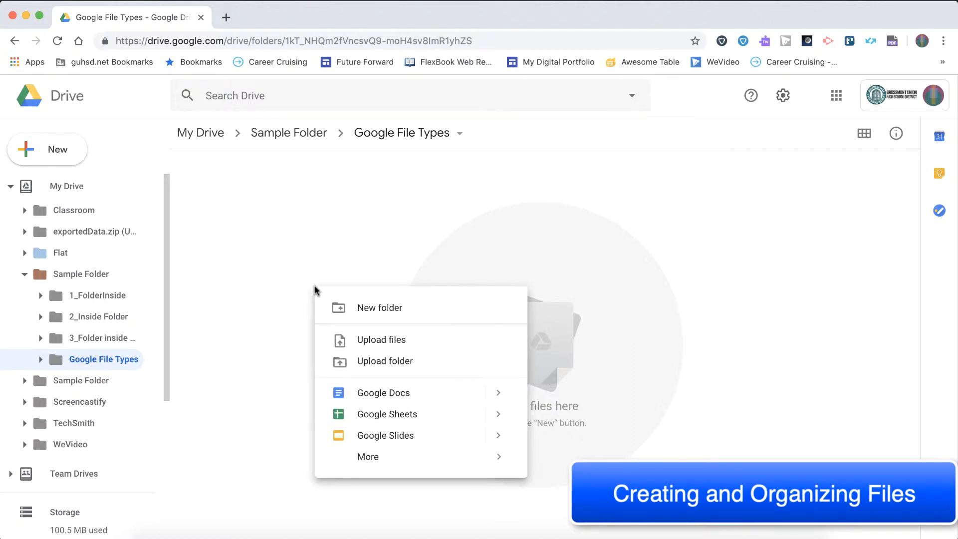
mouse_move(391, 457)
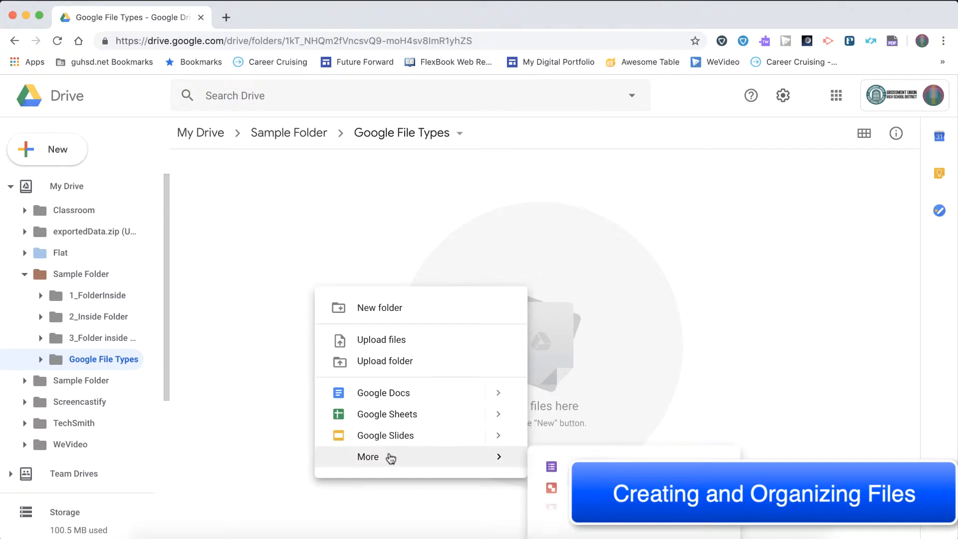
click(349, 236)
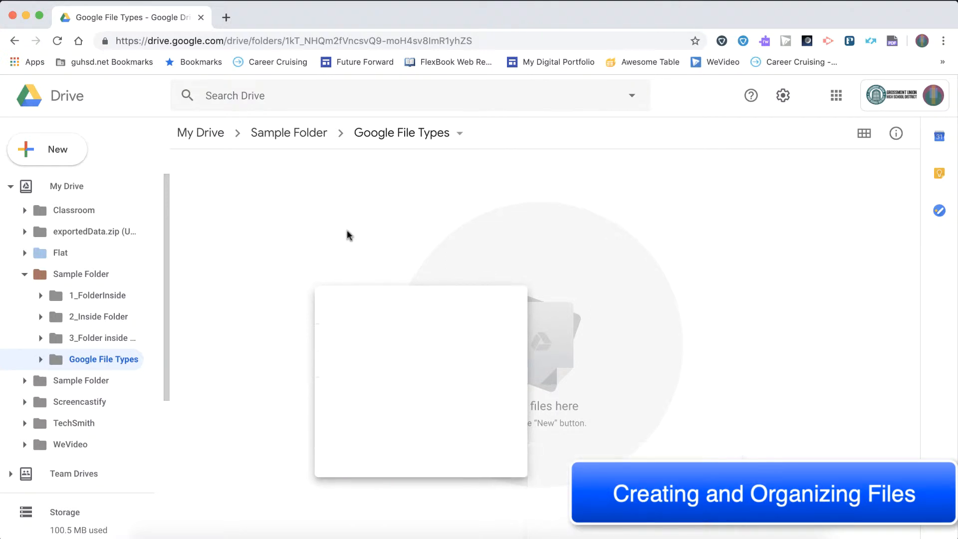
- Create a new Google Doc in the Google File Types folder and enter the text "Sample google doc" in it
right_click(301, 231)
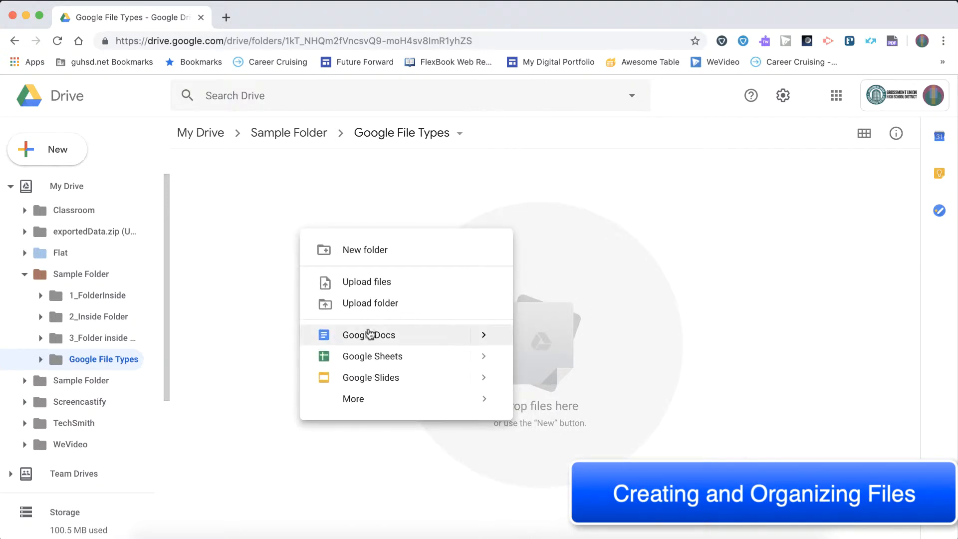
click(369, 335)
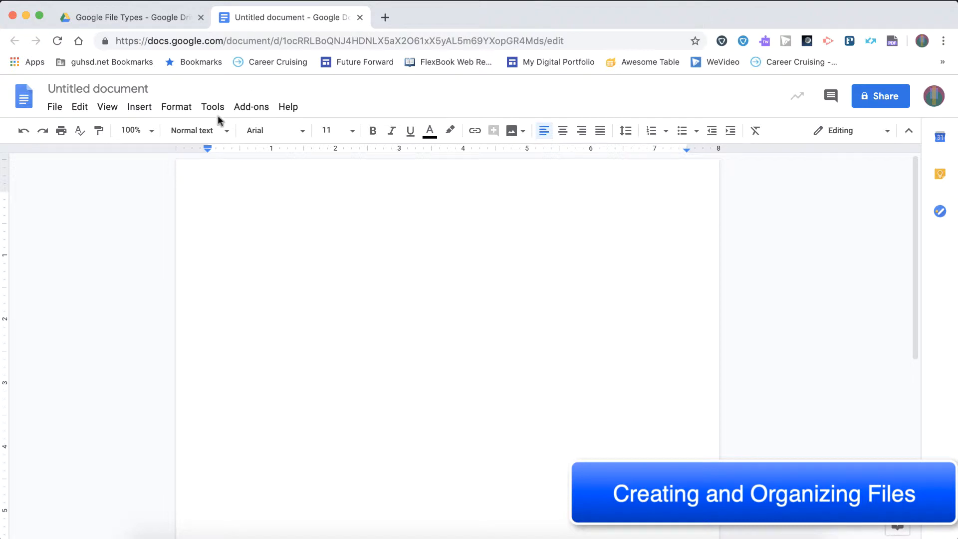
click(172, 20)
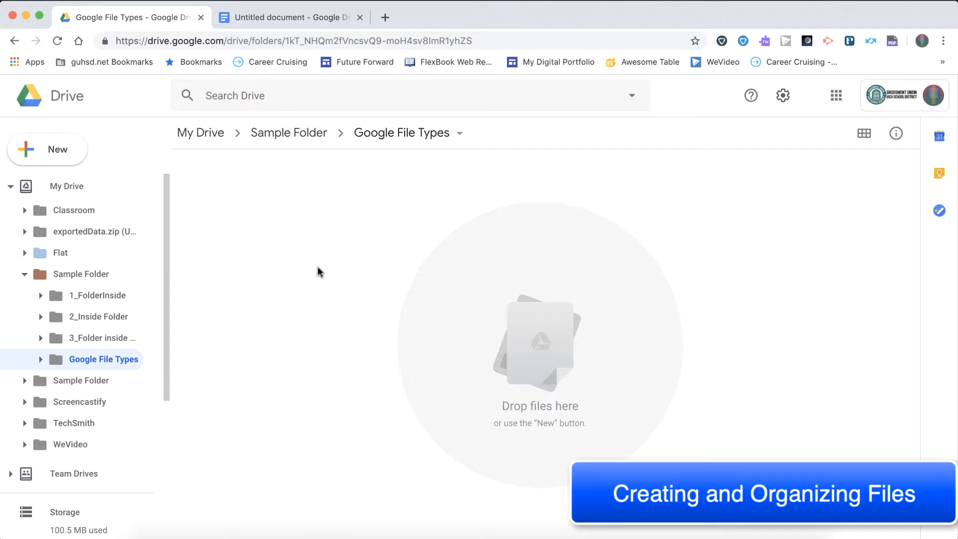
click(325, 21)
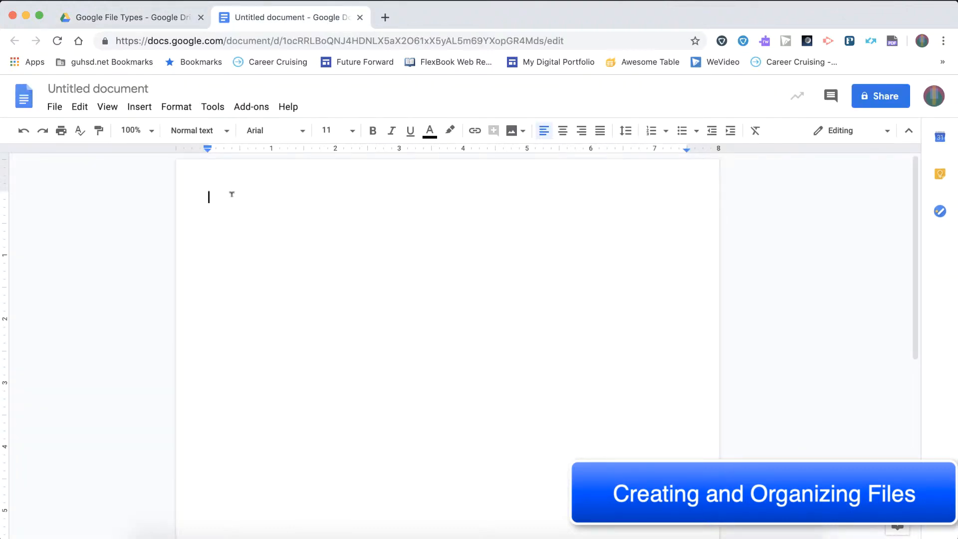
text(Sample google doc)
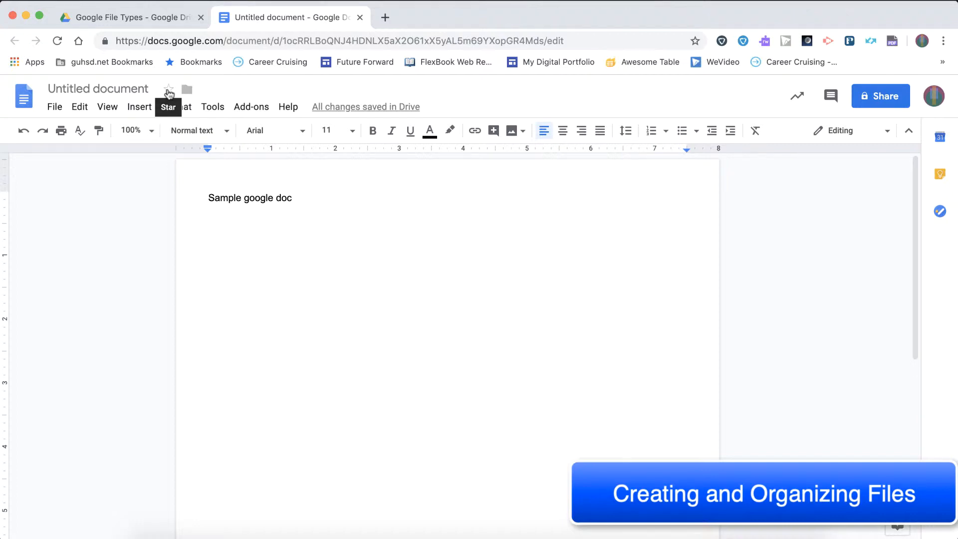
- Return to the Google File Types folder in Drive and check for the new document
click(168, 17)
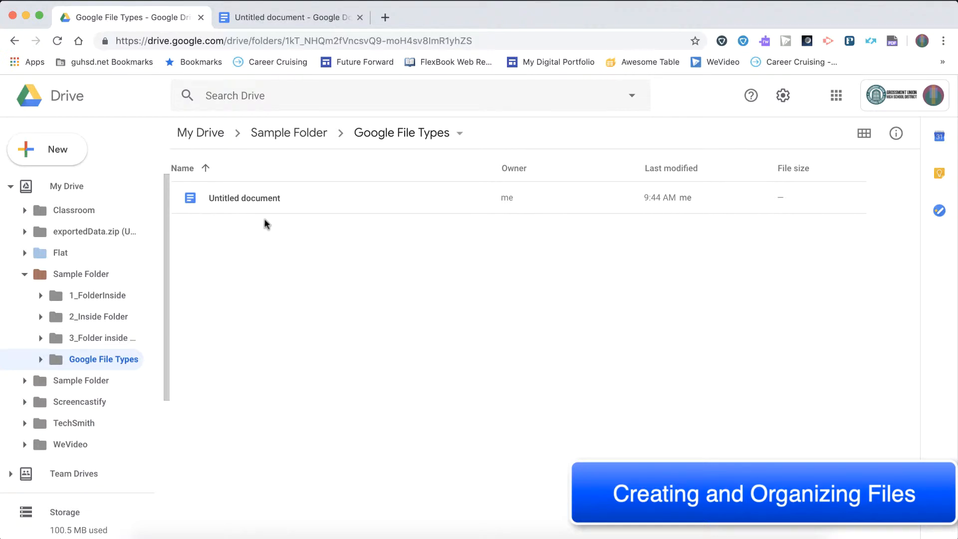
click(251, 204)
click(268, 247)
click(232, 197)
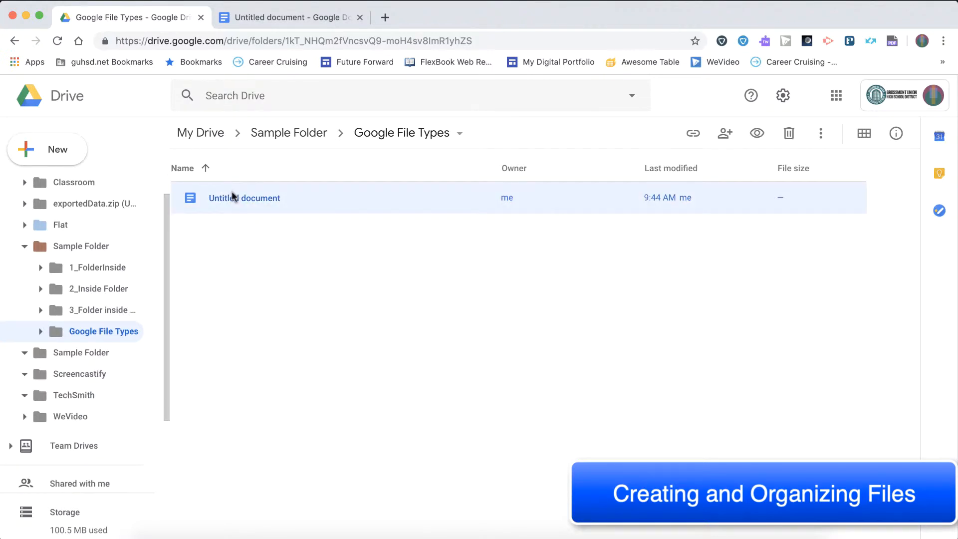
- Try moving the untitled document through the folder tree into the Google File Types folder inside Sample Folder
drag(244, 198, 188, 240)
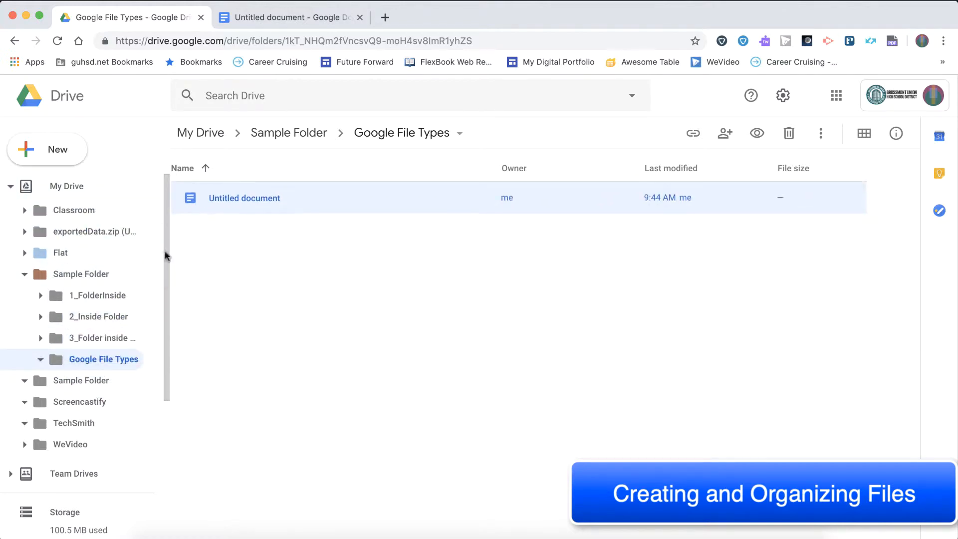
click(24, 273)
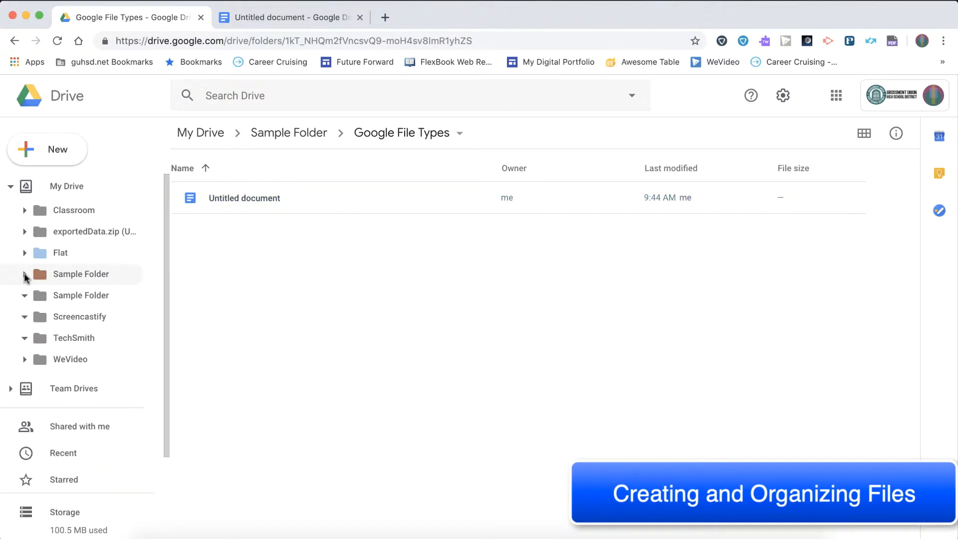
drag(226, 198, 77, 357)
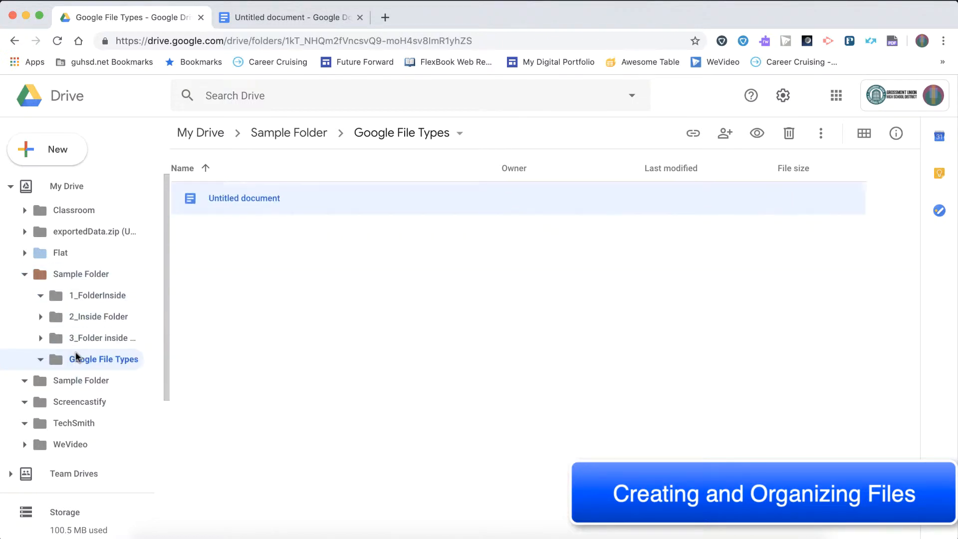
click(259, 253)
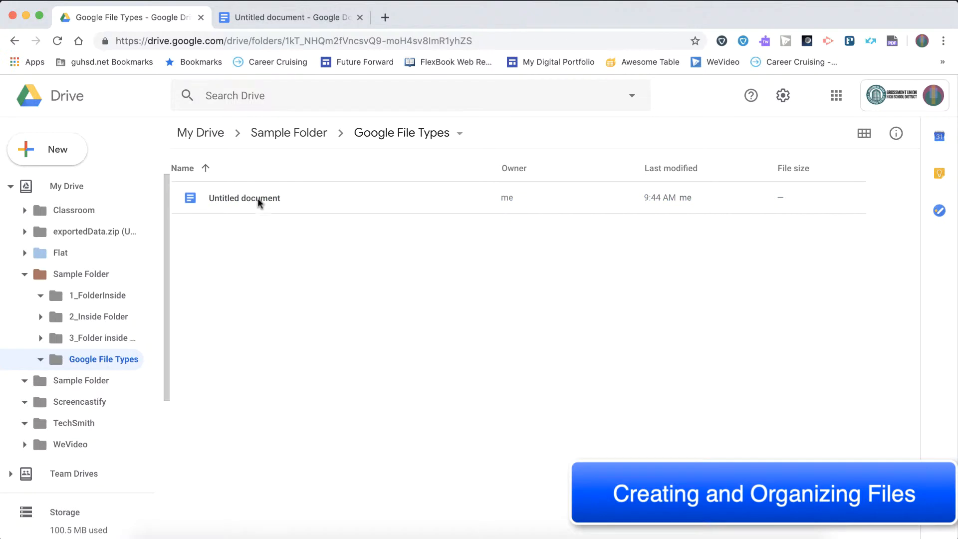
- In the untitled document, browse the available move destinations from Google File Types up to Sample Folder
click(272, 19)
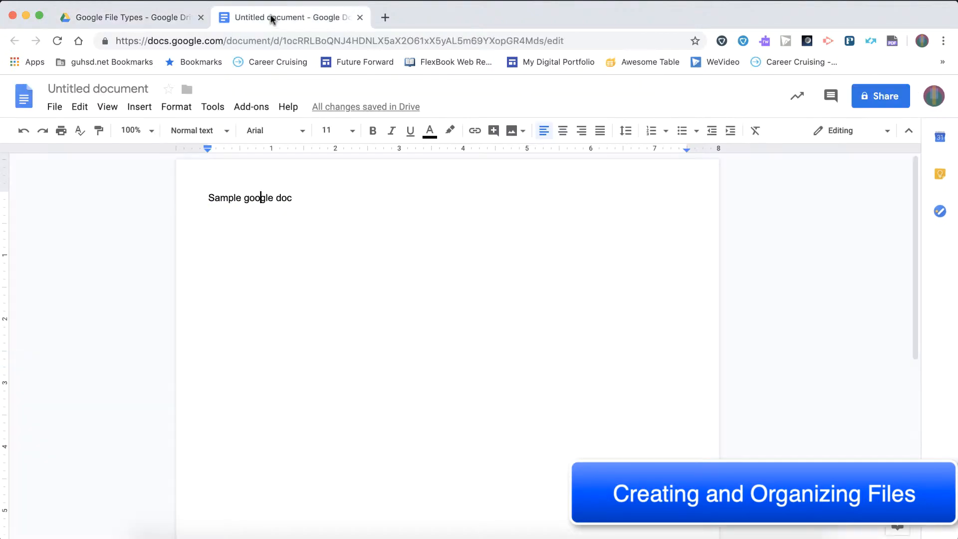
click(187, 91)
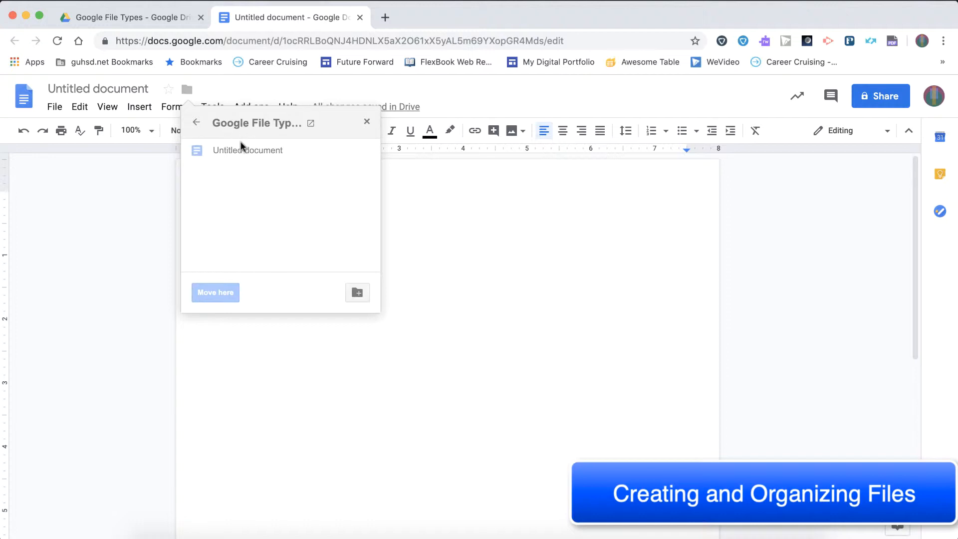
click(195, 123)
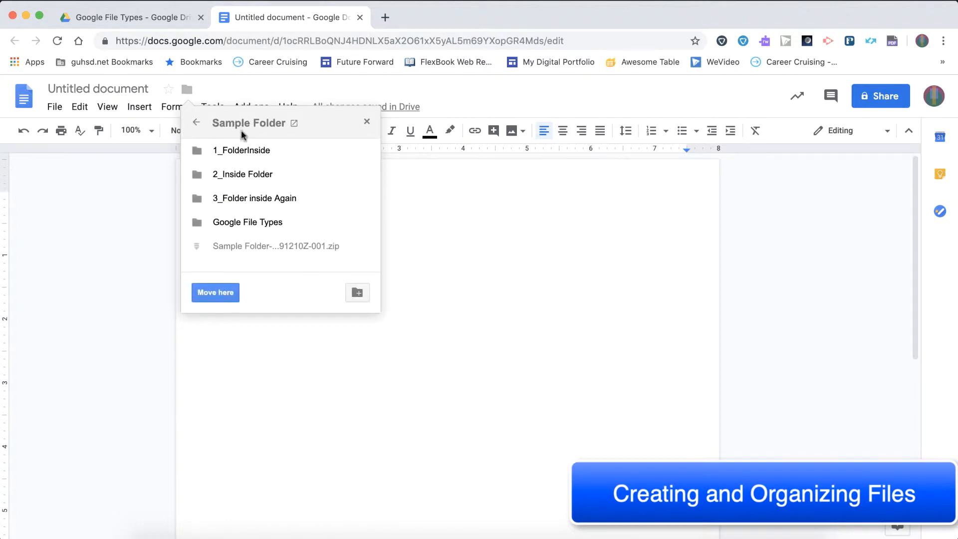
click(244, 226)
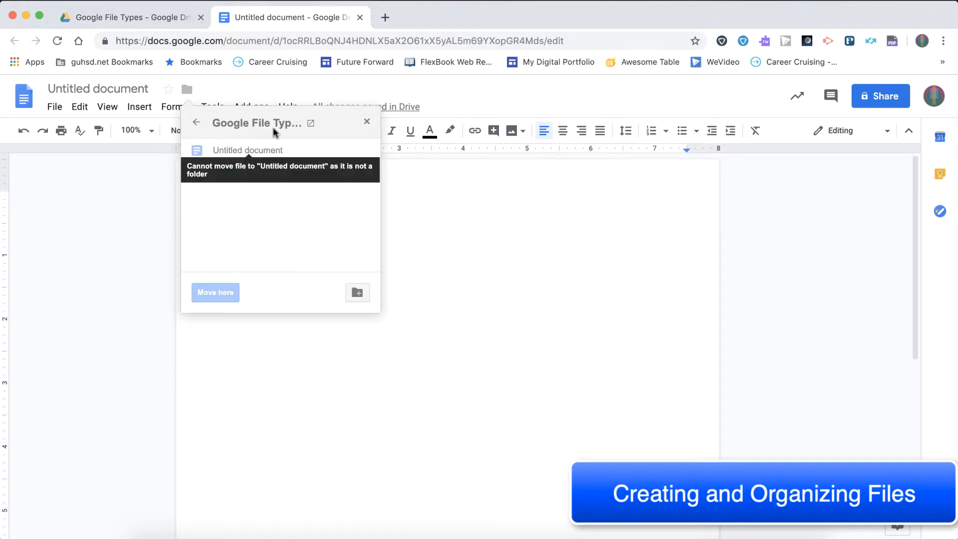
click(197, 124)
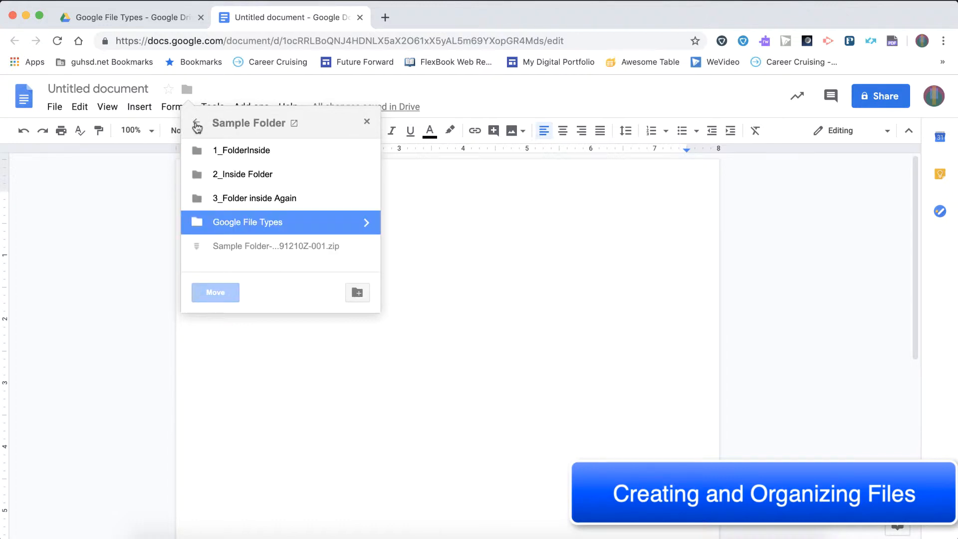
- Create a folder named "New Folder" inside 3_Folder inside Again, and leave the move options without moving the document
click(240, 198)
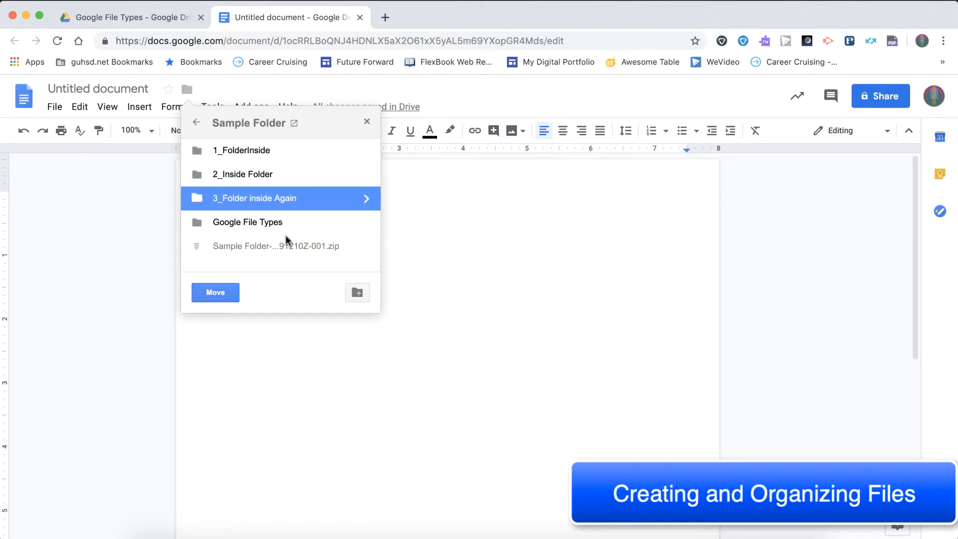
click(357, 294)
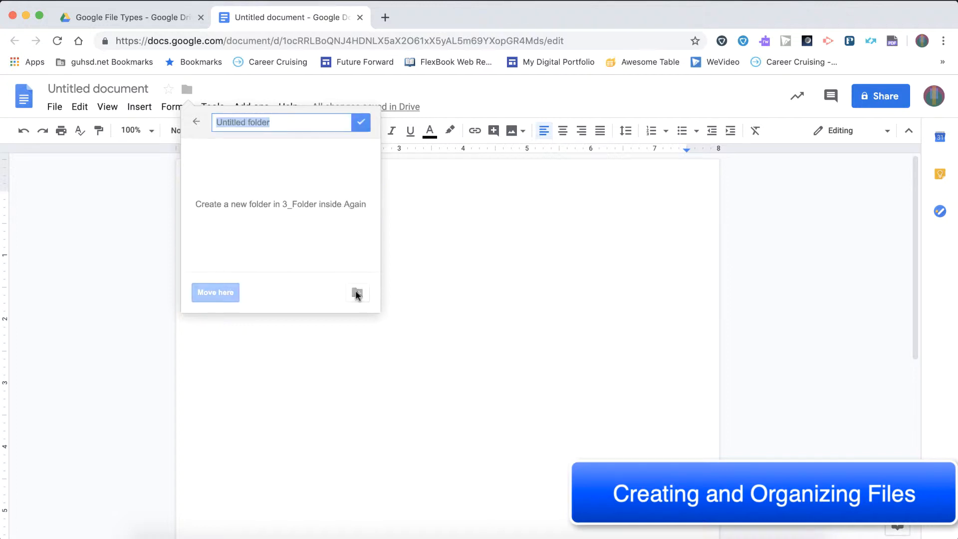
text(New Folder)
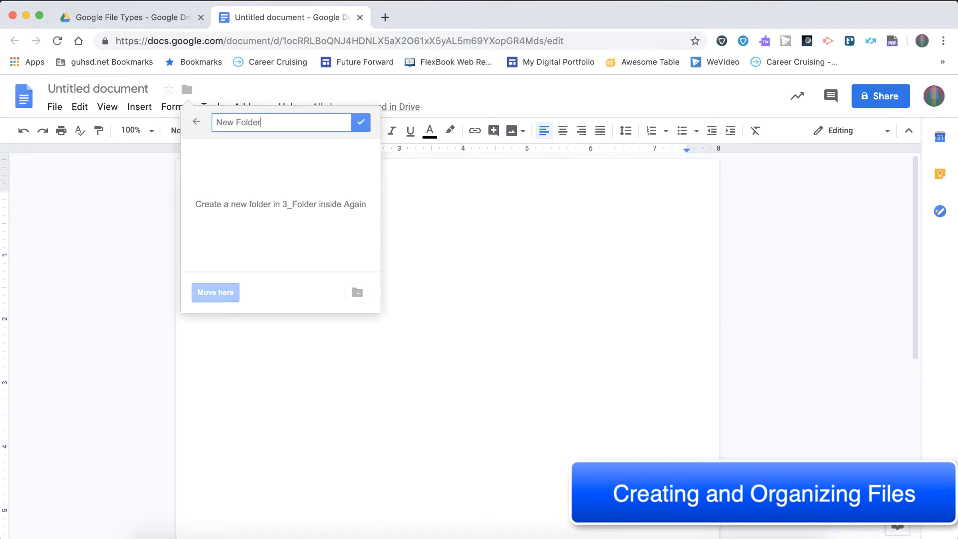
click(352, 121)
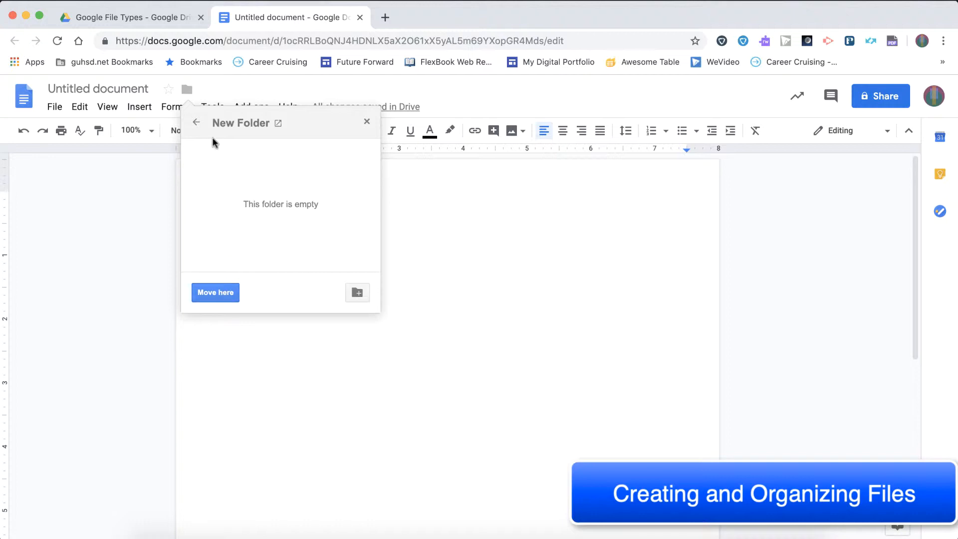
click(195, 123)
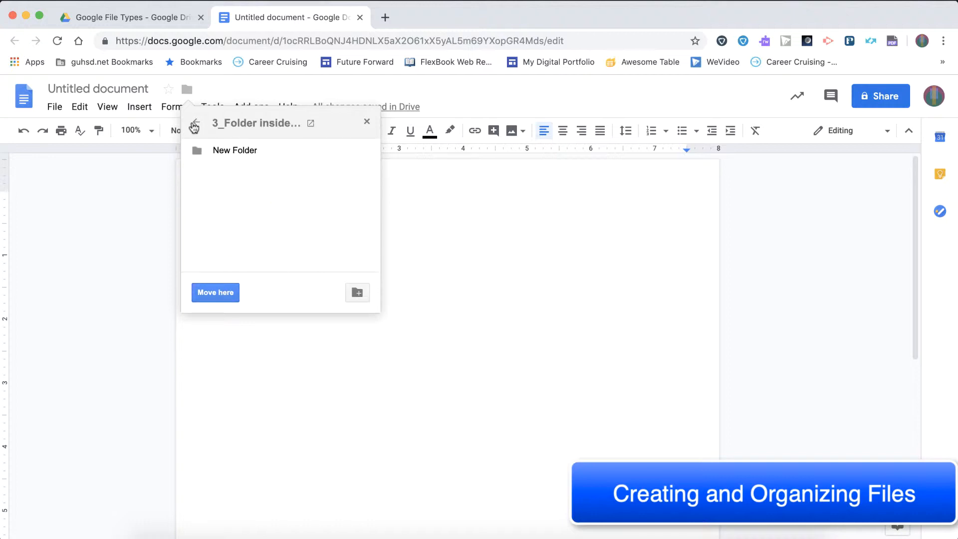
click(194, 125)
click(236, 220)
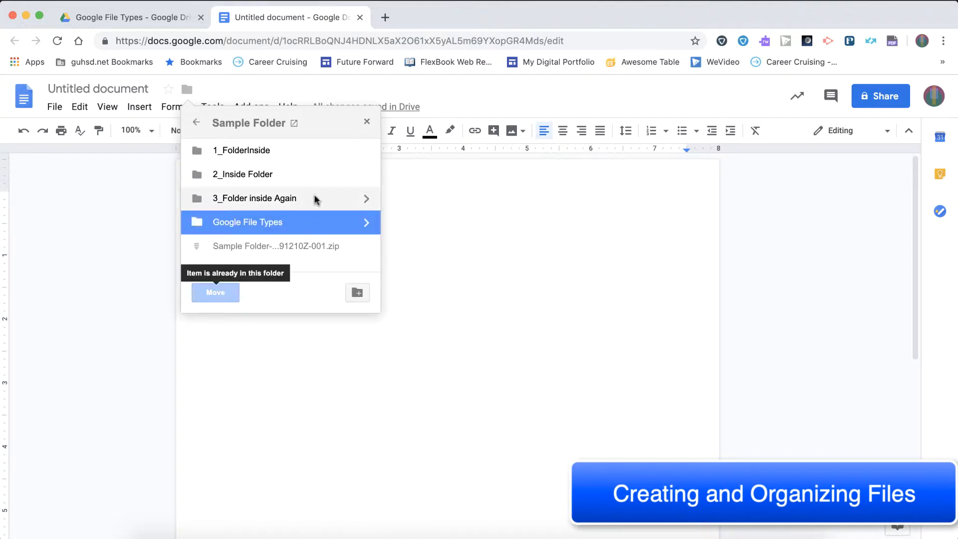
click(367, 121)
- Star the untitled document and locate it among the starred items in Google Drive
click(168, 90)
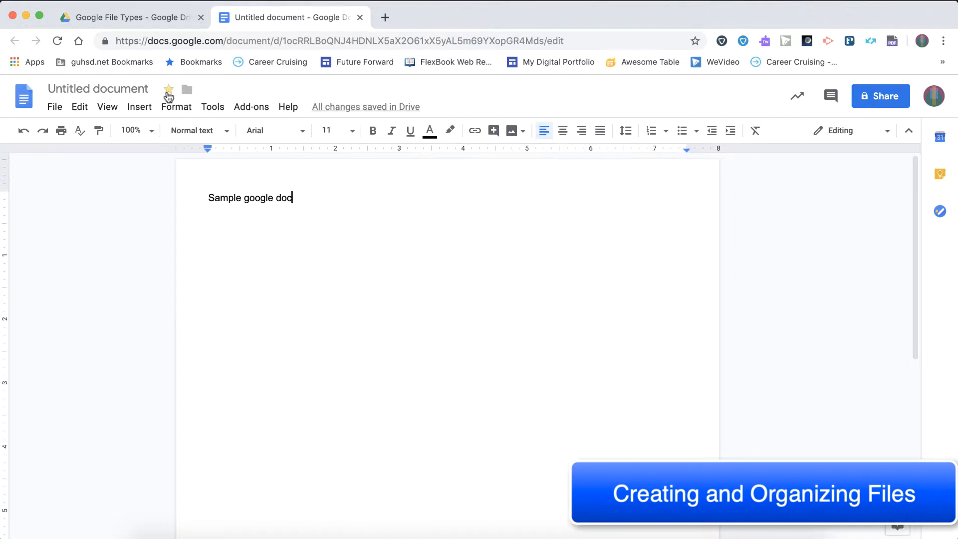
click(166, 18)
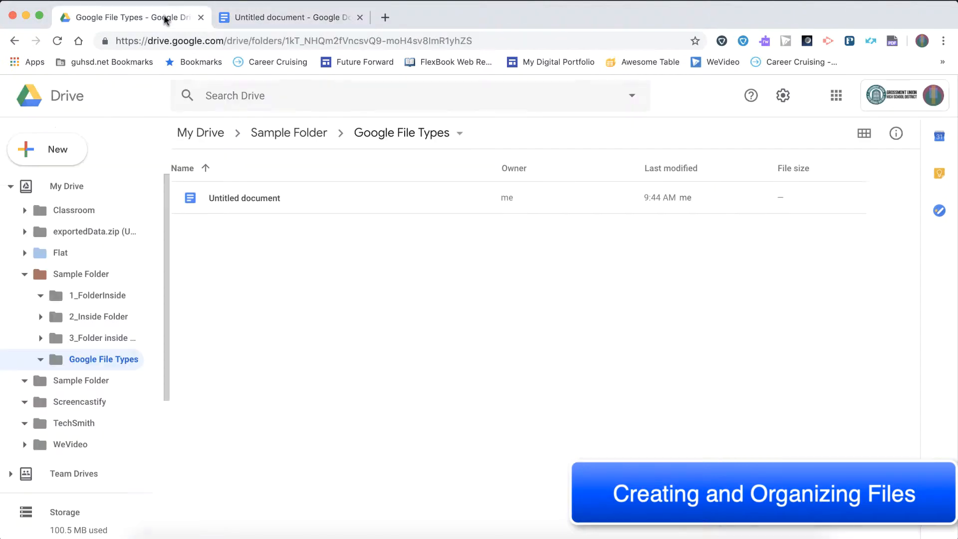
scroll(78, 292, down, 4)
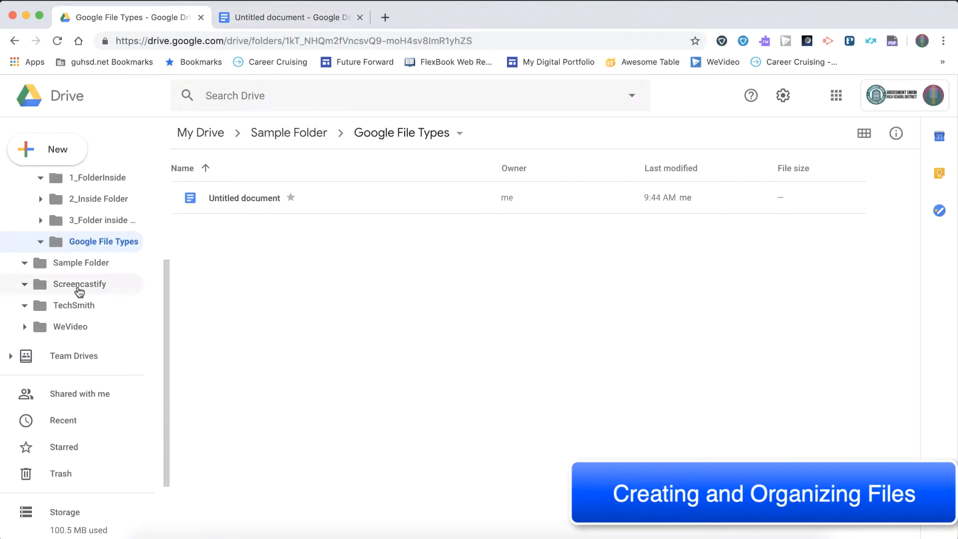
click(62, 451)
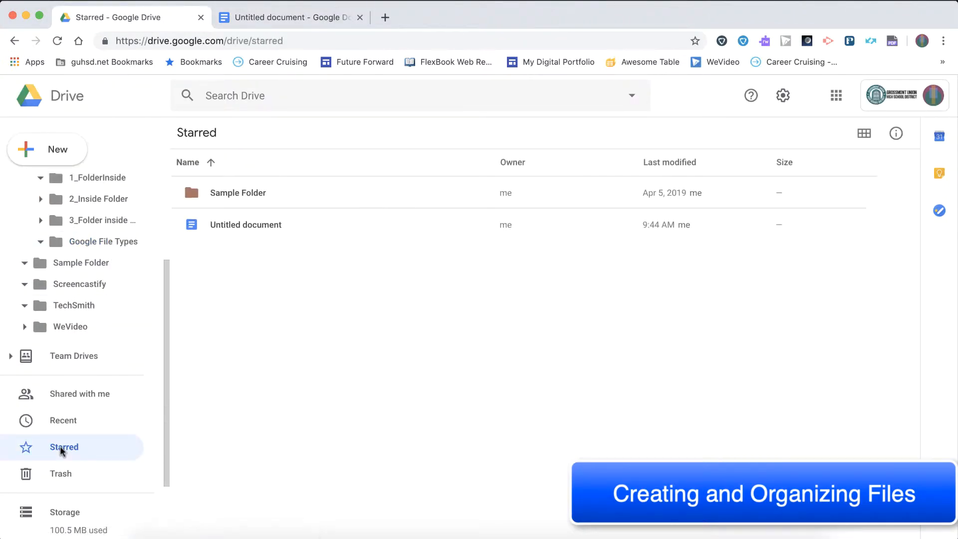
scroll(71, 374, up, 4)
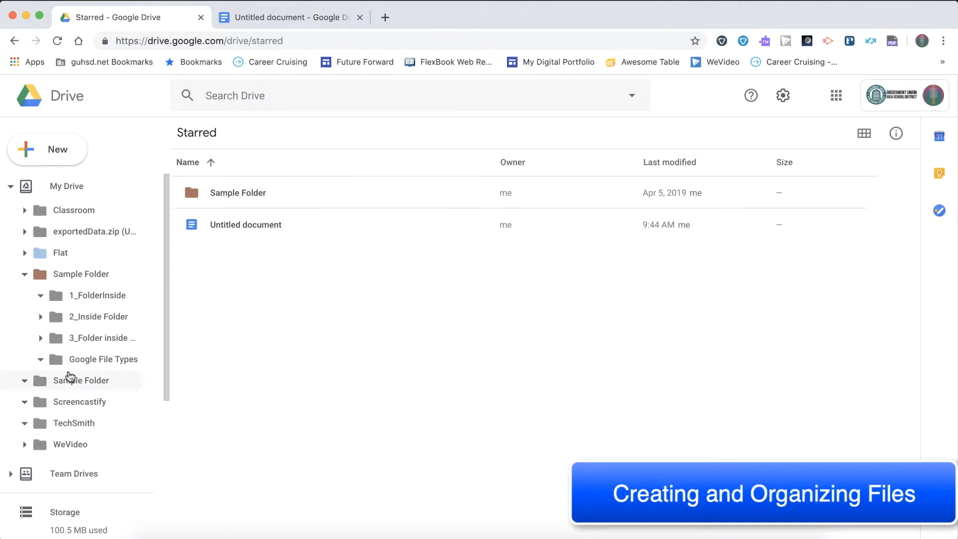
click(236, 223)
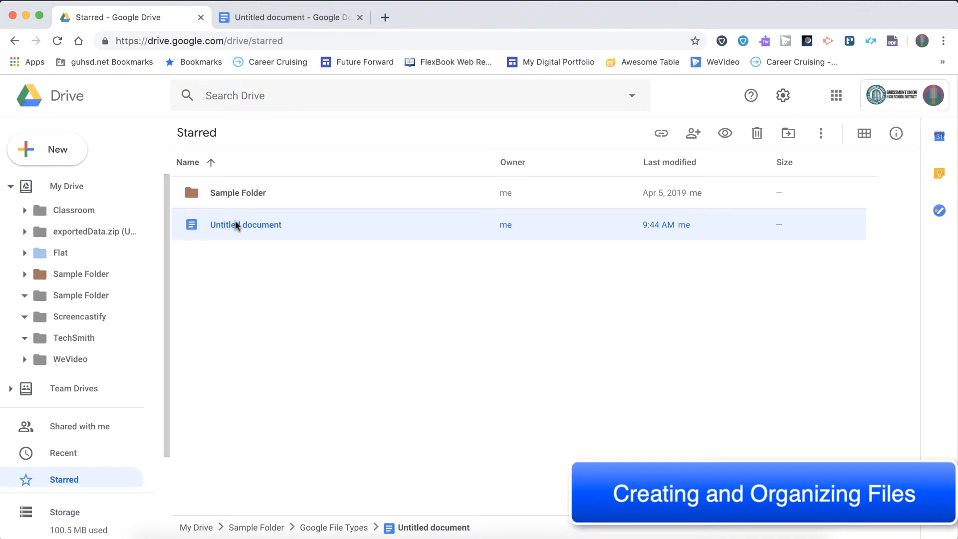
- Look at the contents of the Google File Types and 1_FolderInside folders within Sample Folder
click(24, 274)
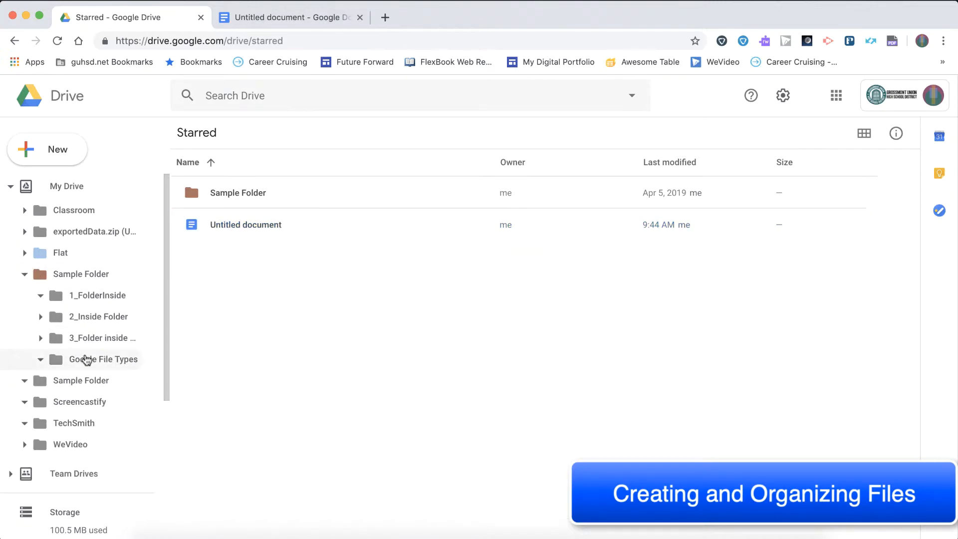
click(91, 359)
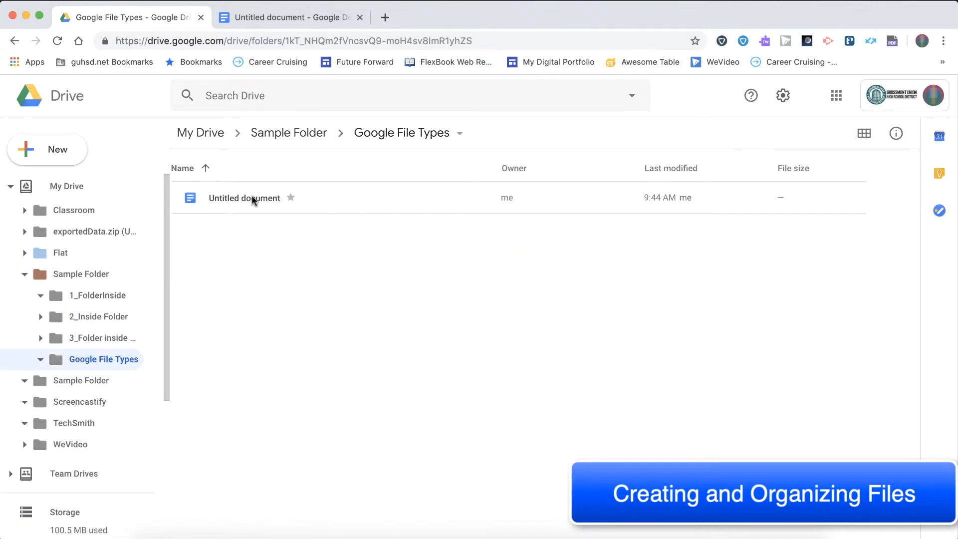
click(251, 197)
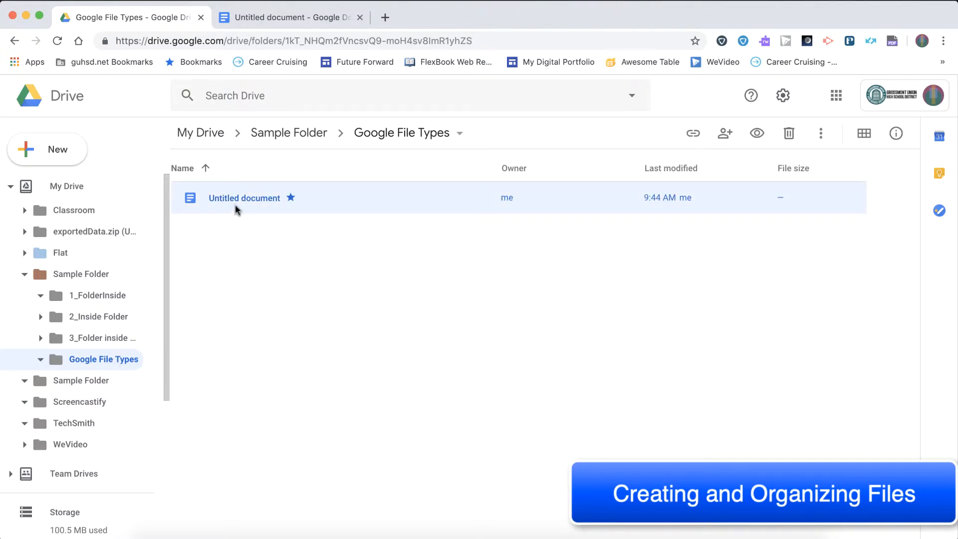
click(104, 299)
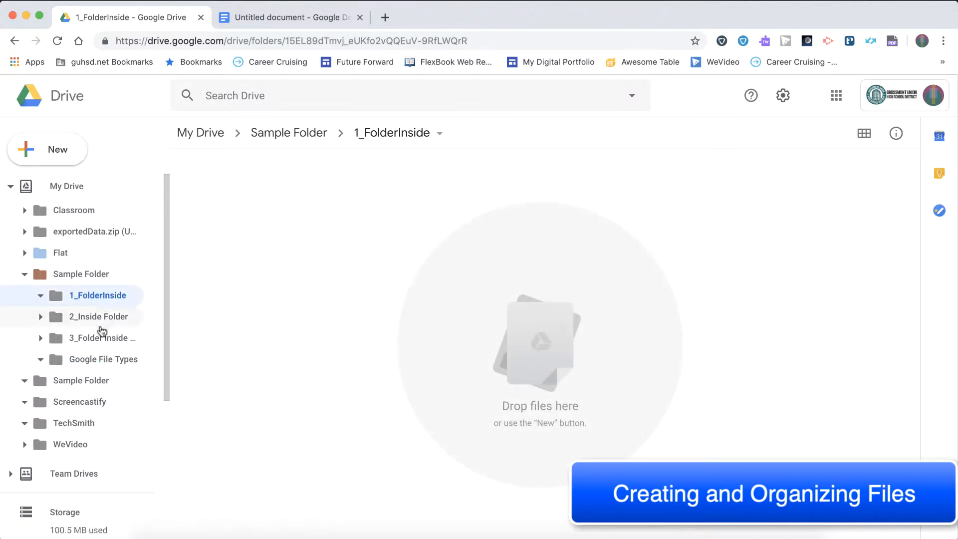
- Add the untitled document from Google File Types to the 1_FolderInside folder in Sample Folder as well, without moving it
click(97, 358)
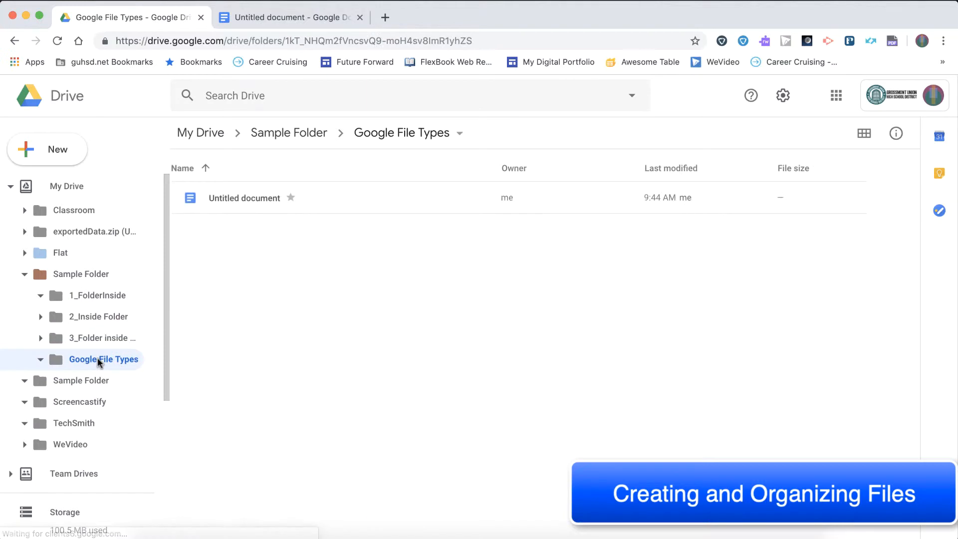
click(236, 199)
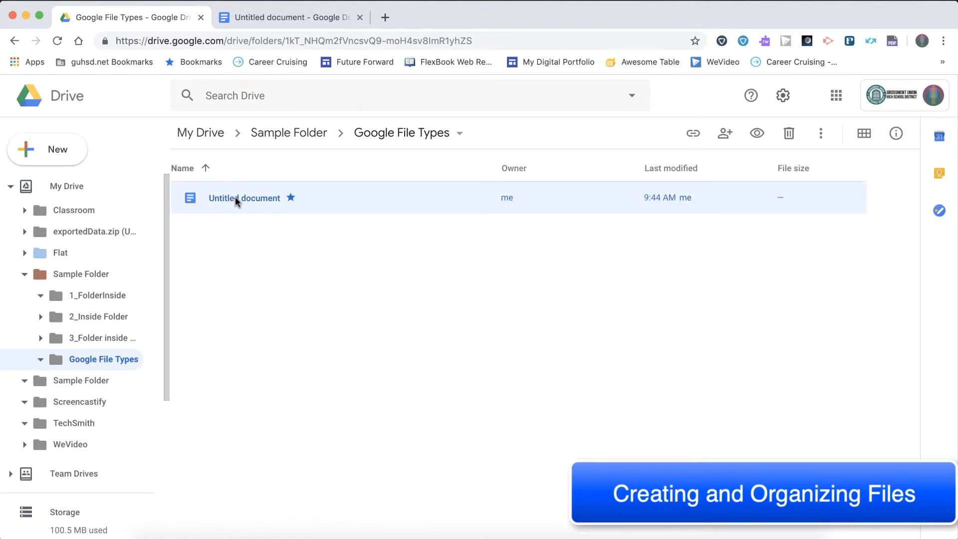
key(shift+z)
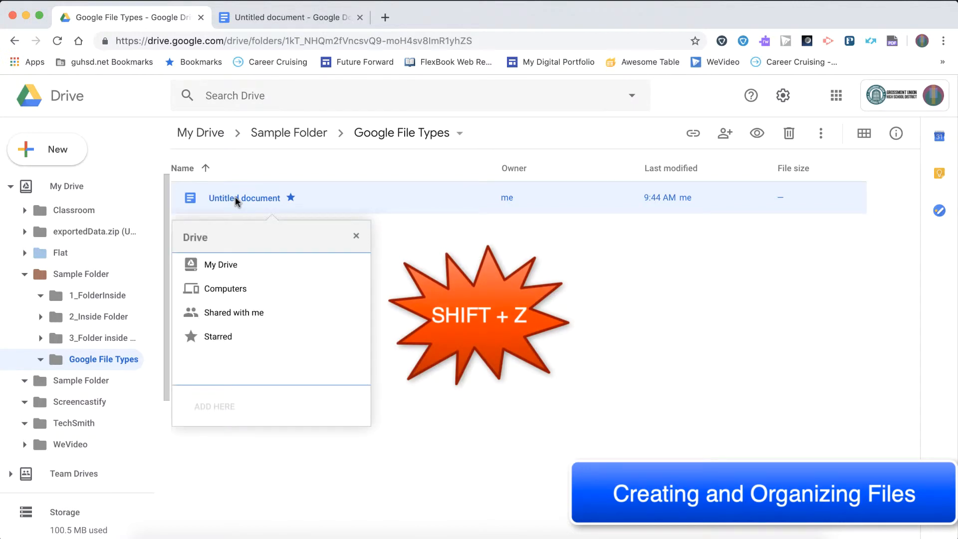
click(232, 267)
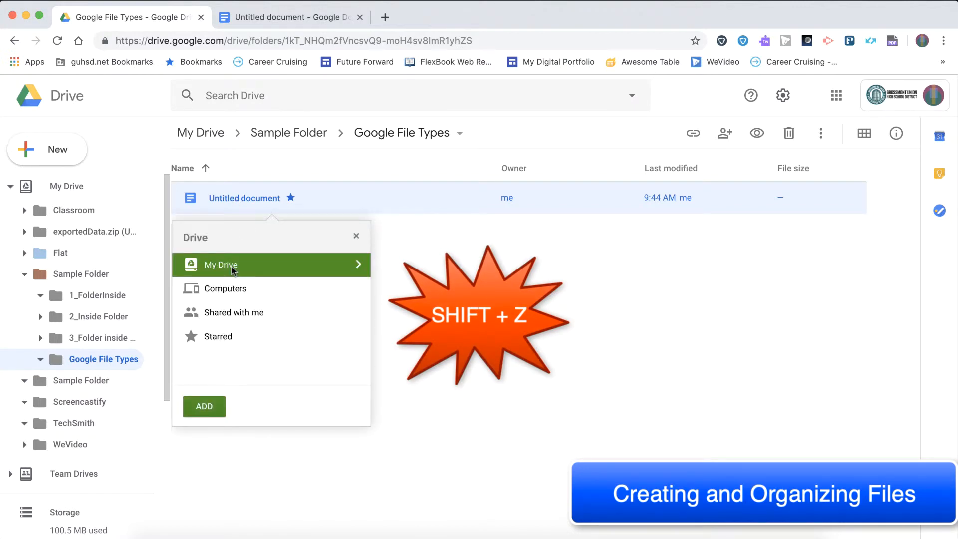
double_click(318, 265)
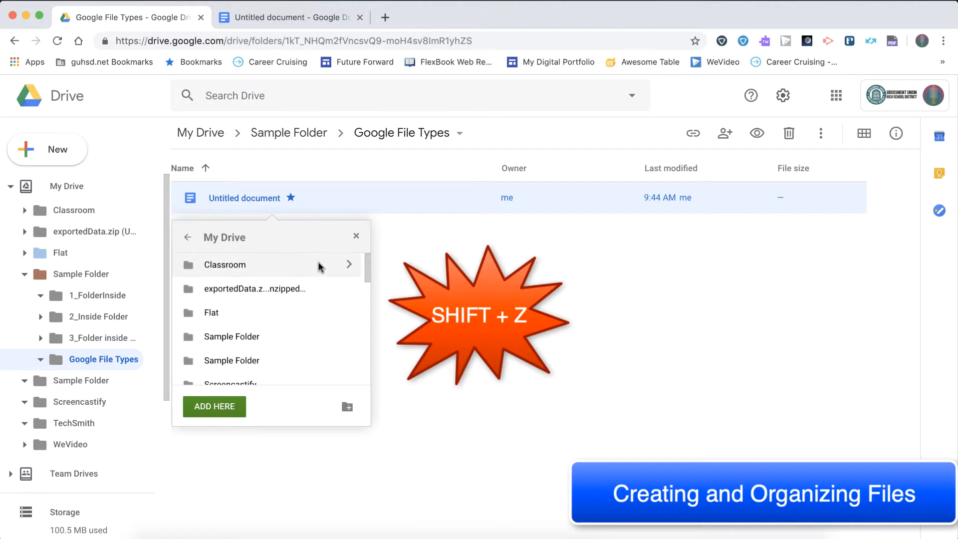
scroll(254, 294, down, 1)
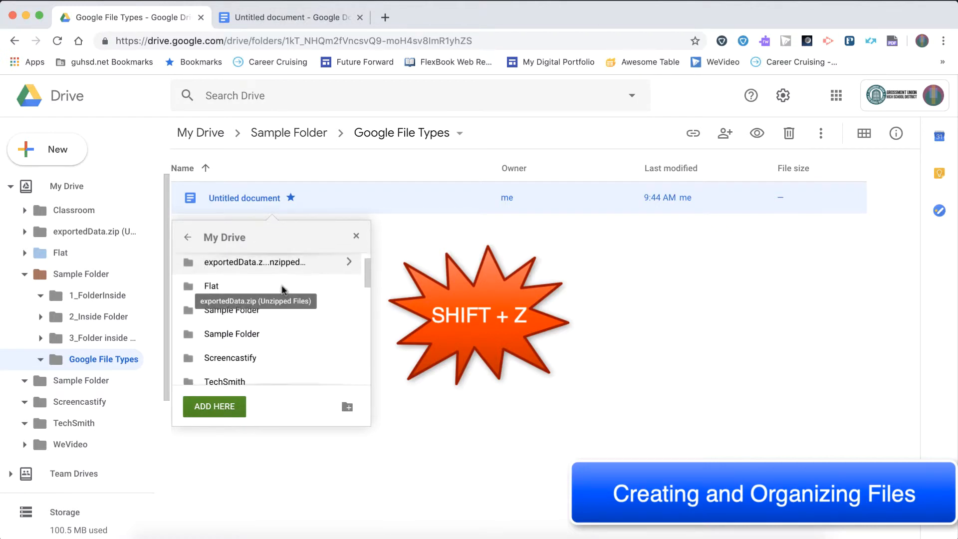
double_click(251, 311)
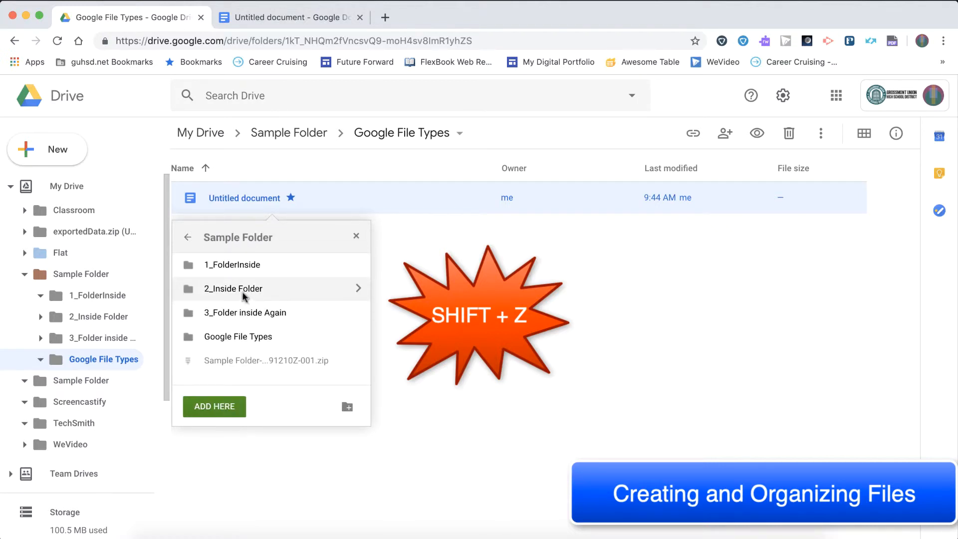
double_click(239, 273)
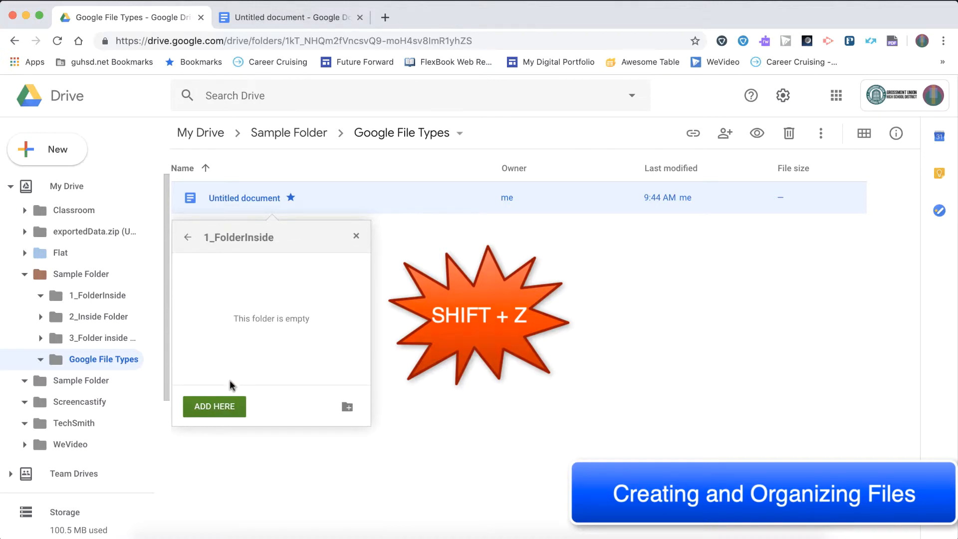
click(215, 406)
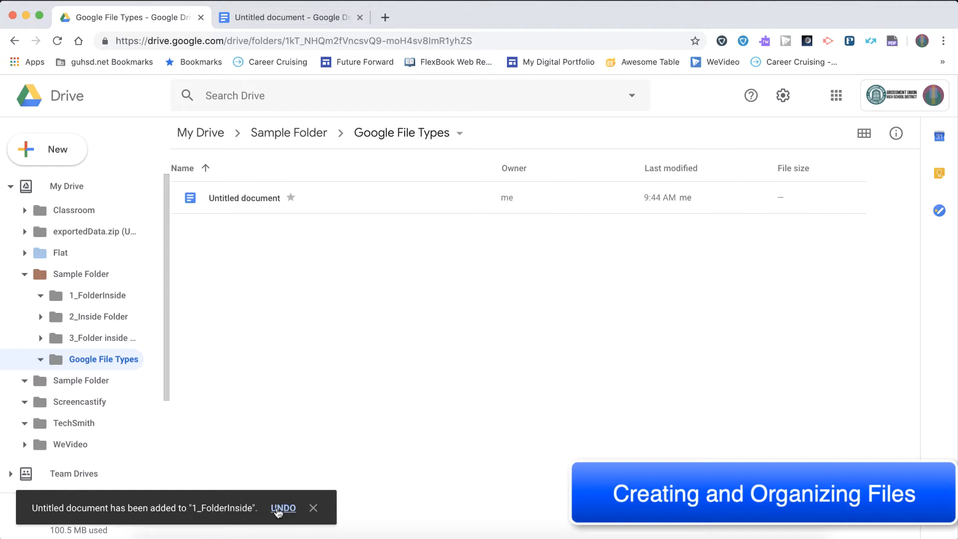
click(313, 510)
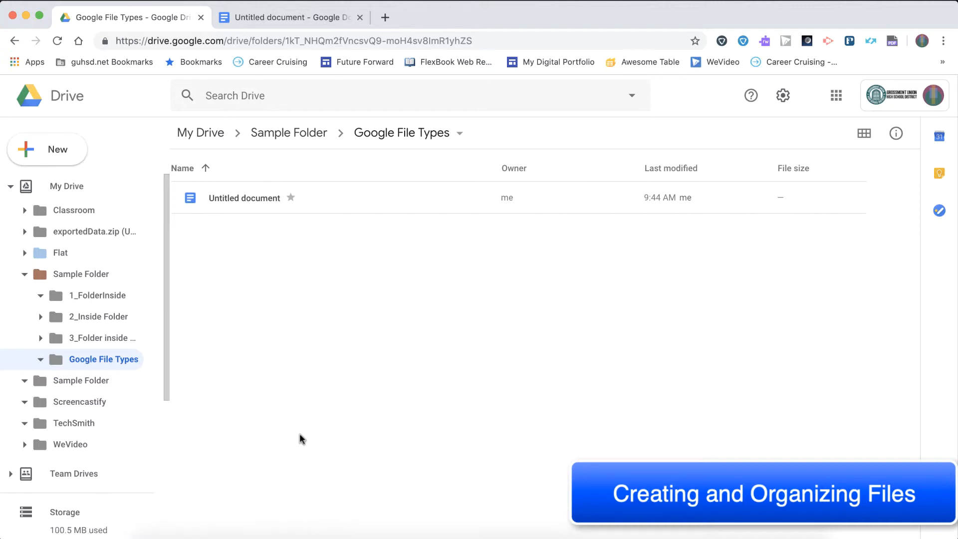
- Check for the untitled document in both the 1_FolderInside and Google File Types folders
click(99, 299)
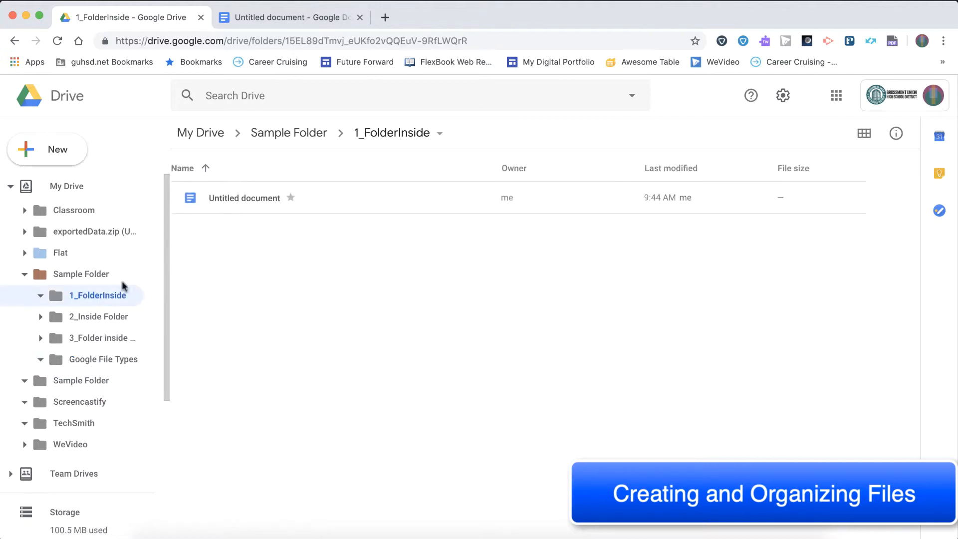
click(236, 202)
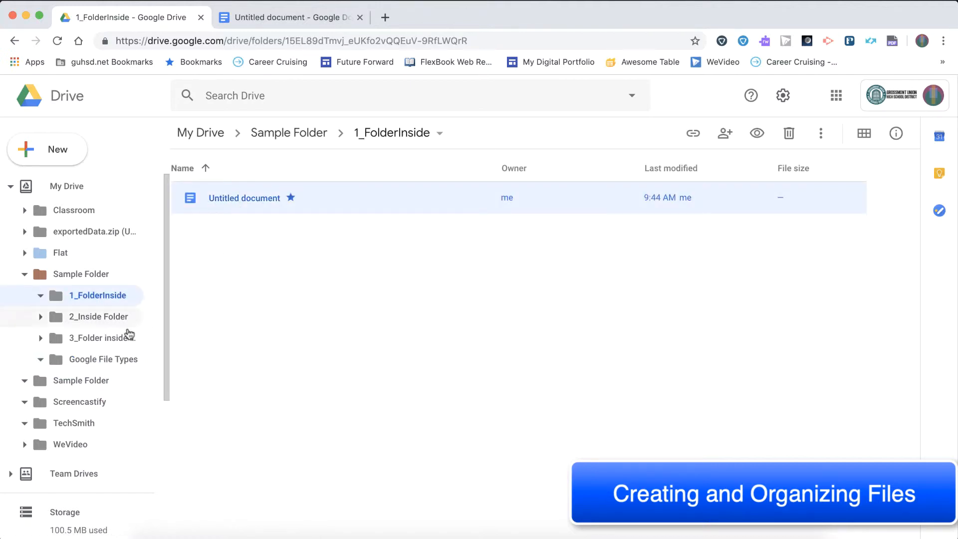
click(106, 359)
click(239, 202)
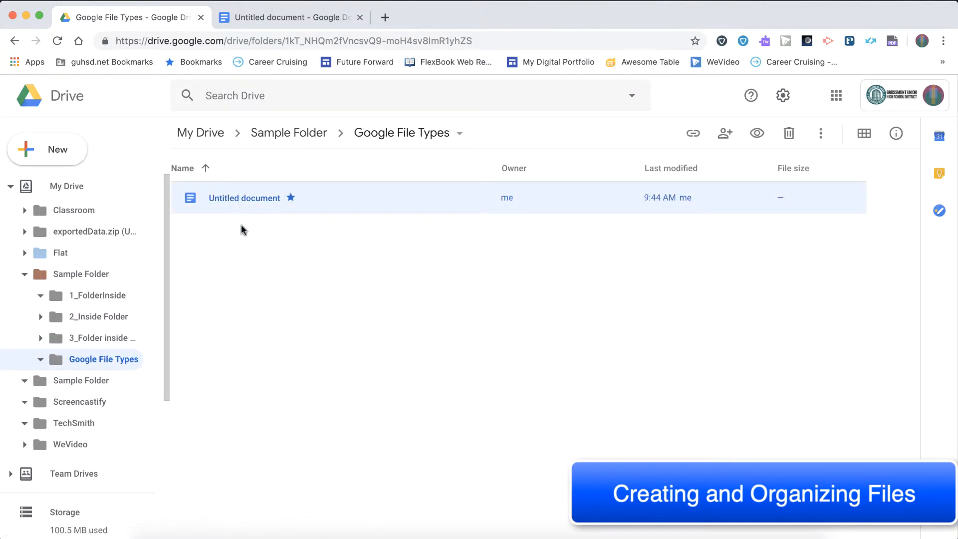
click(242, 265)
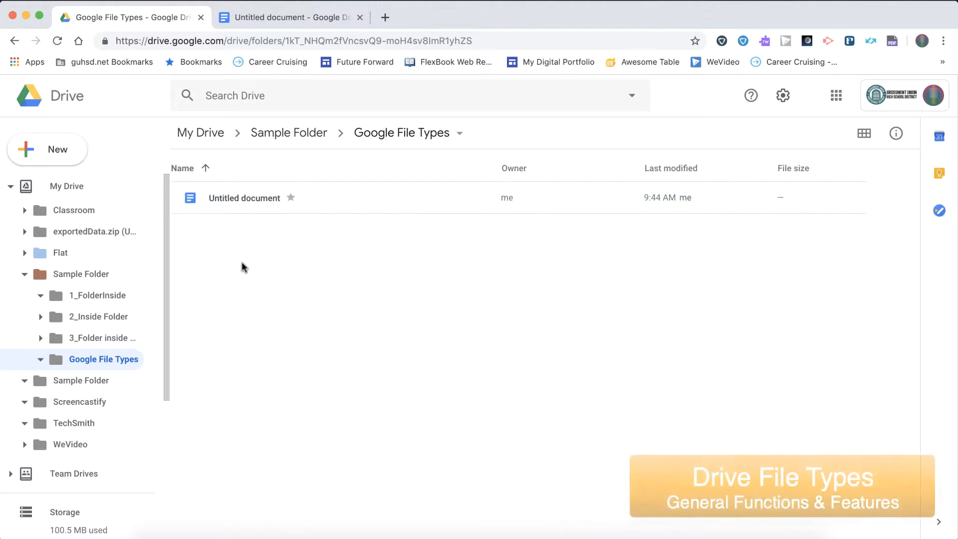
- Collapse Sample Folder in the folder tree and review the file types and Google Sheets options available for creation
click(25, 275)
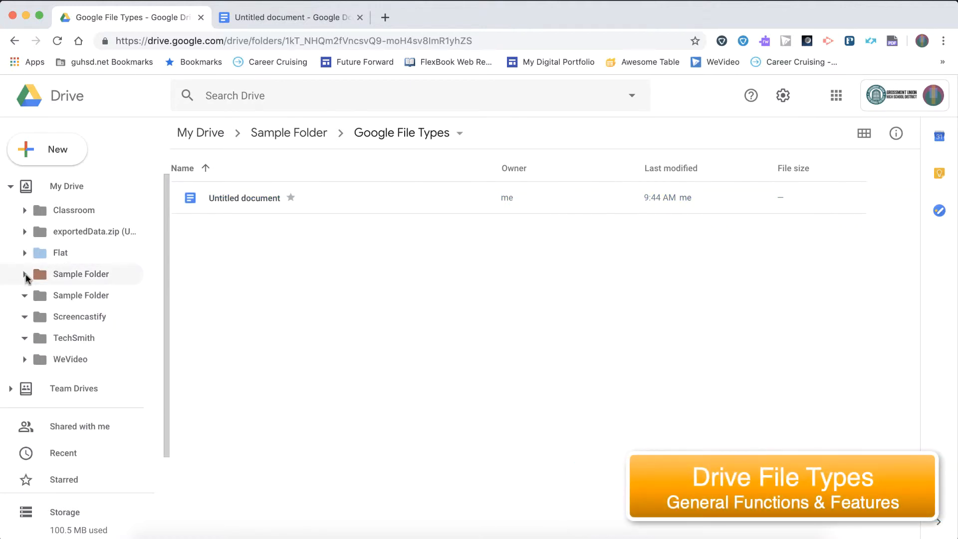
click(48, 152)
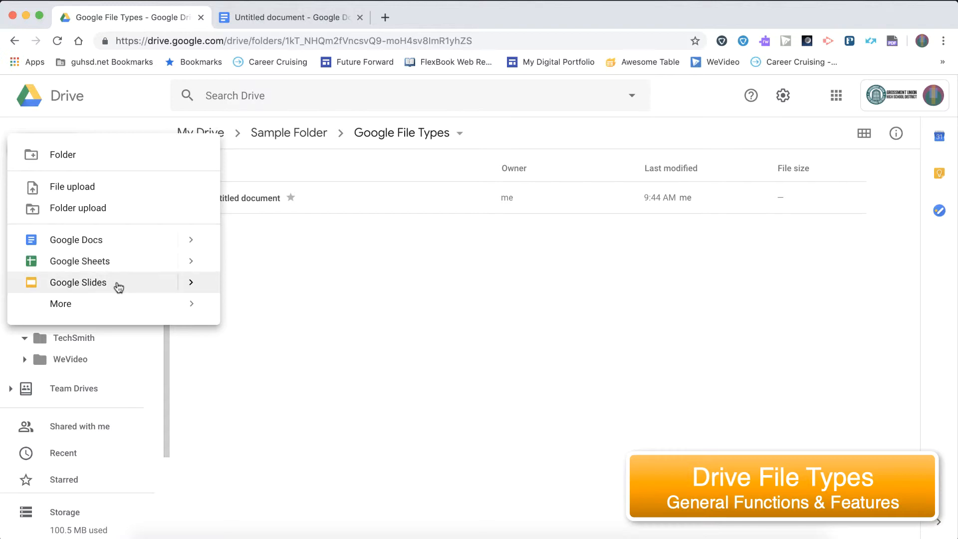
mouse_move(147, 308)
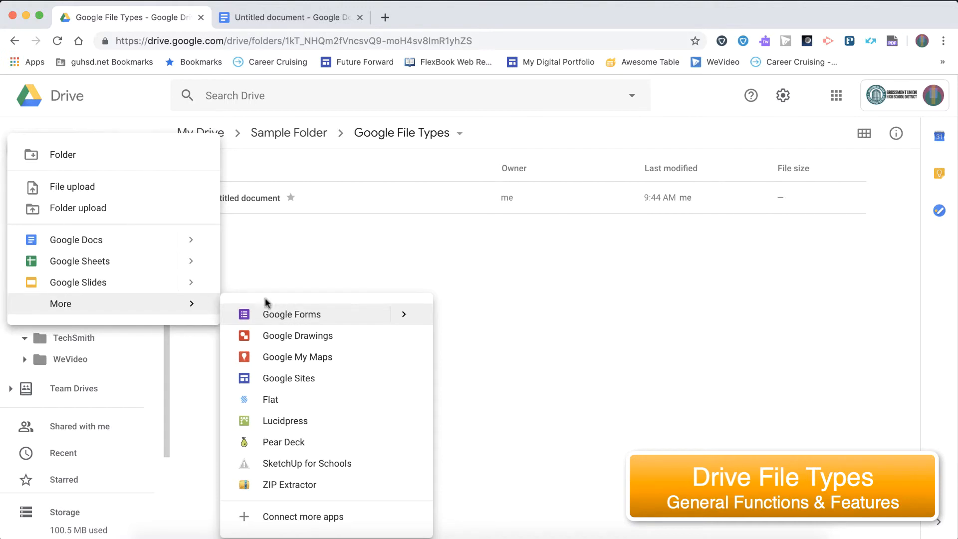
mouse_move(134, 265)
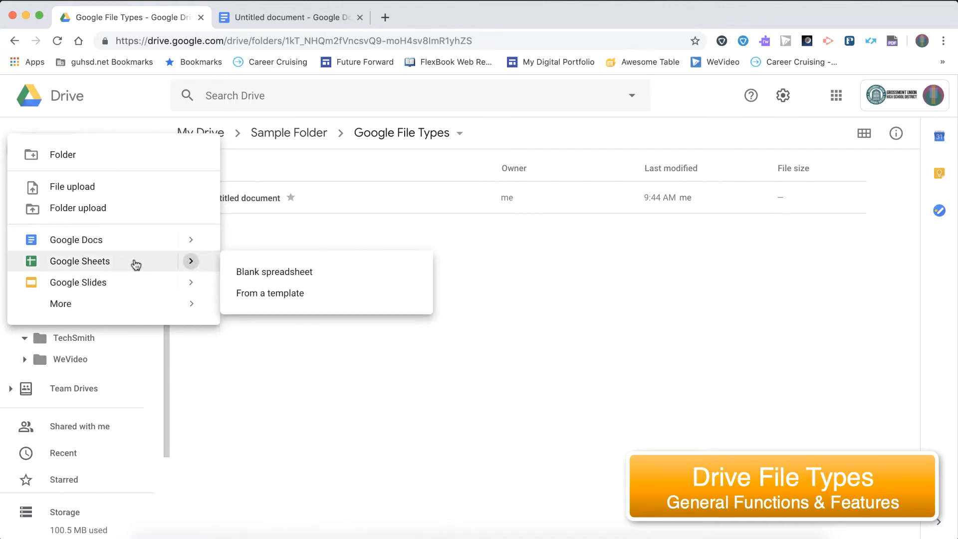